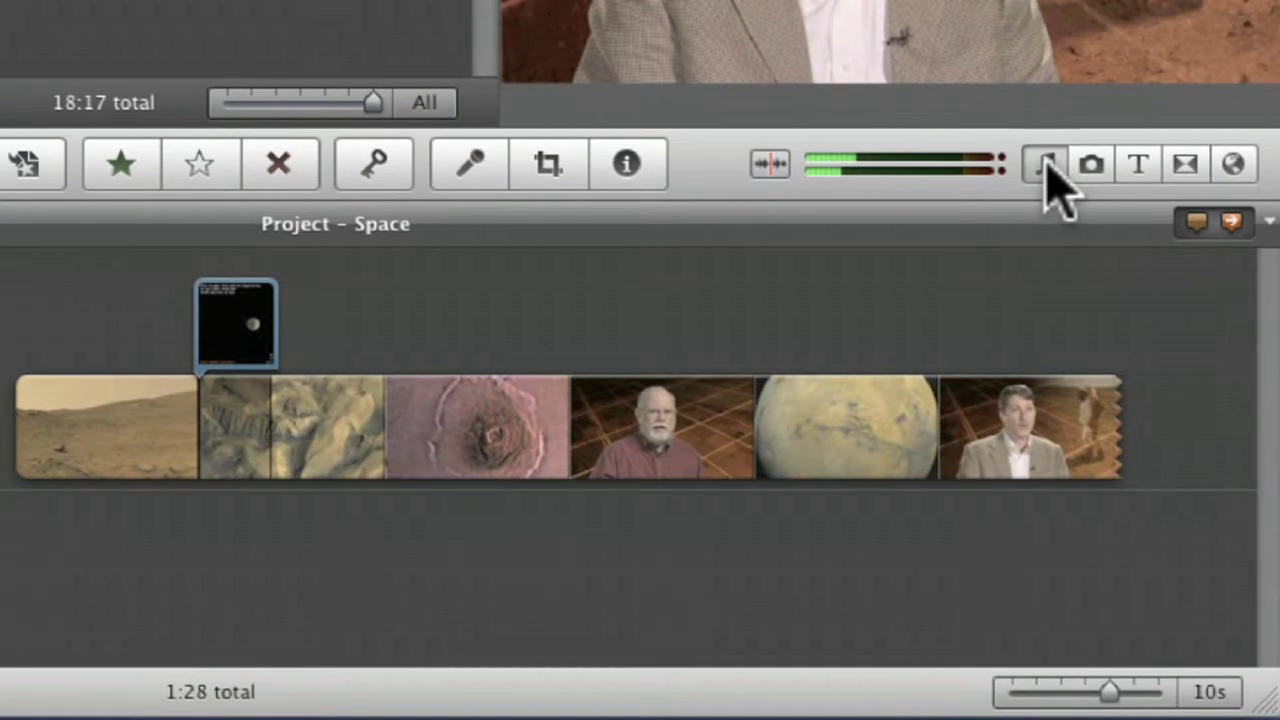
# Step: Show the iMovie Sound Effects collection in an enlarged Music and Sound Effects browser
pyautogui.click(1045, 165)
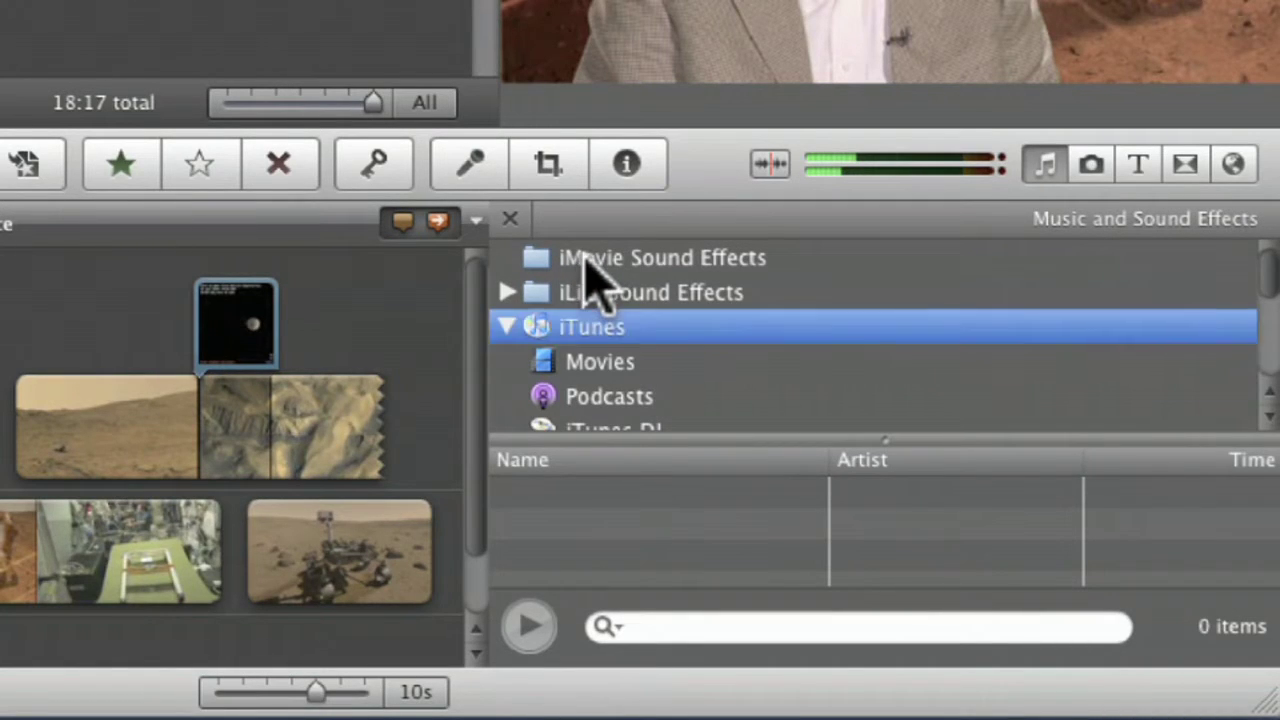
pyautogui.click(587, 257)
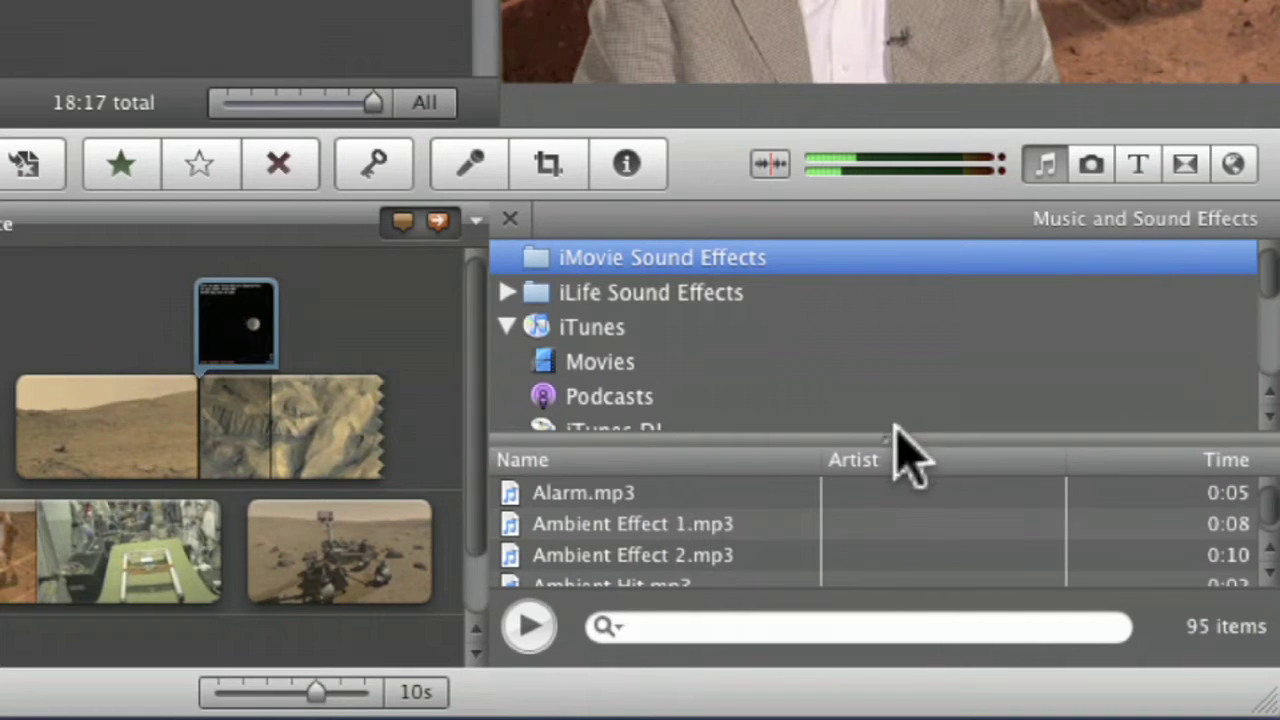
pyautogui.moveTo(887, 428); pyautogui.dragTo(887, 352)
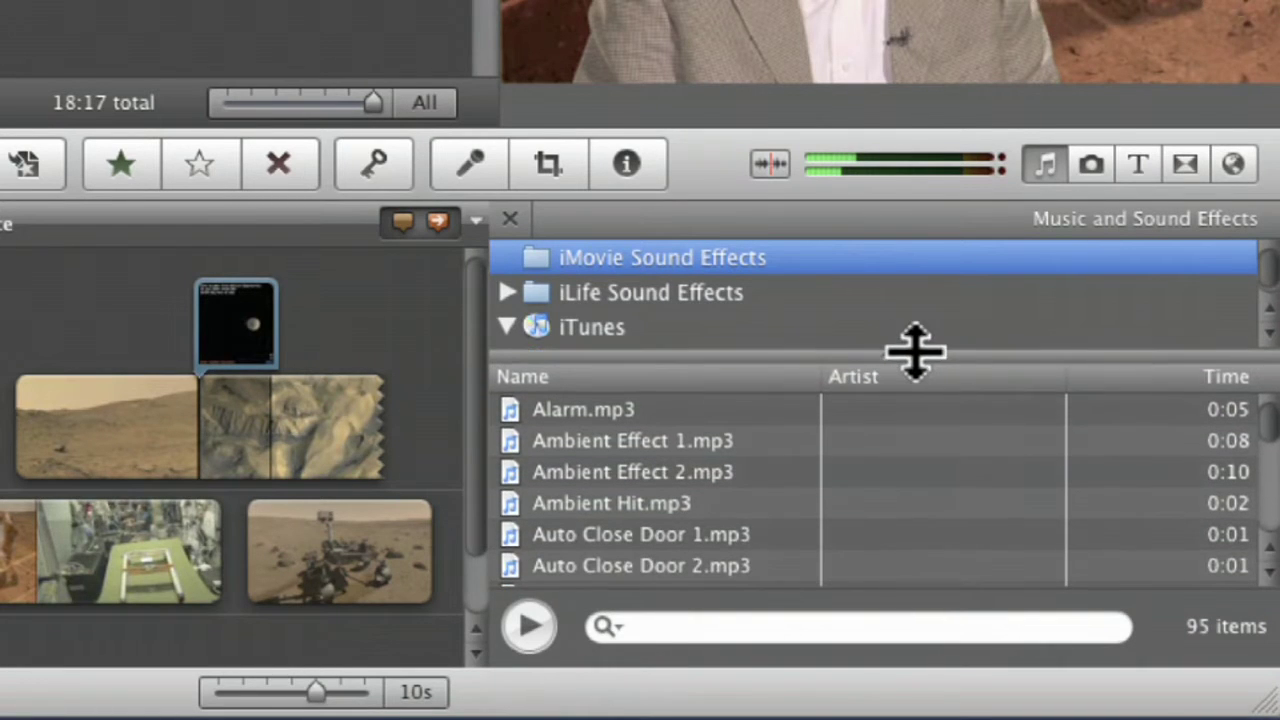
# Step: Audition the Auto Close Door 1, Ambient Effect 2, Door close 2 and Door open 1 sounds
pyautogui.click(630, 534)
pyautogui.click(530, 625)
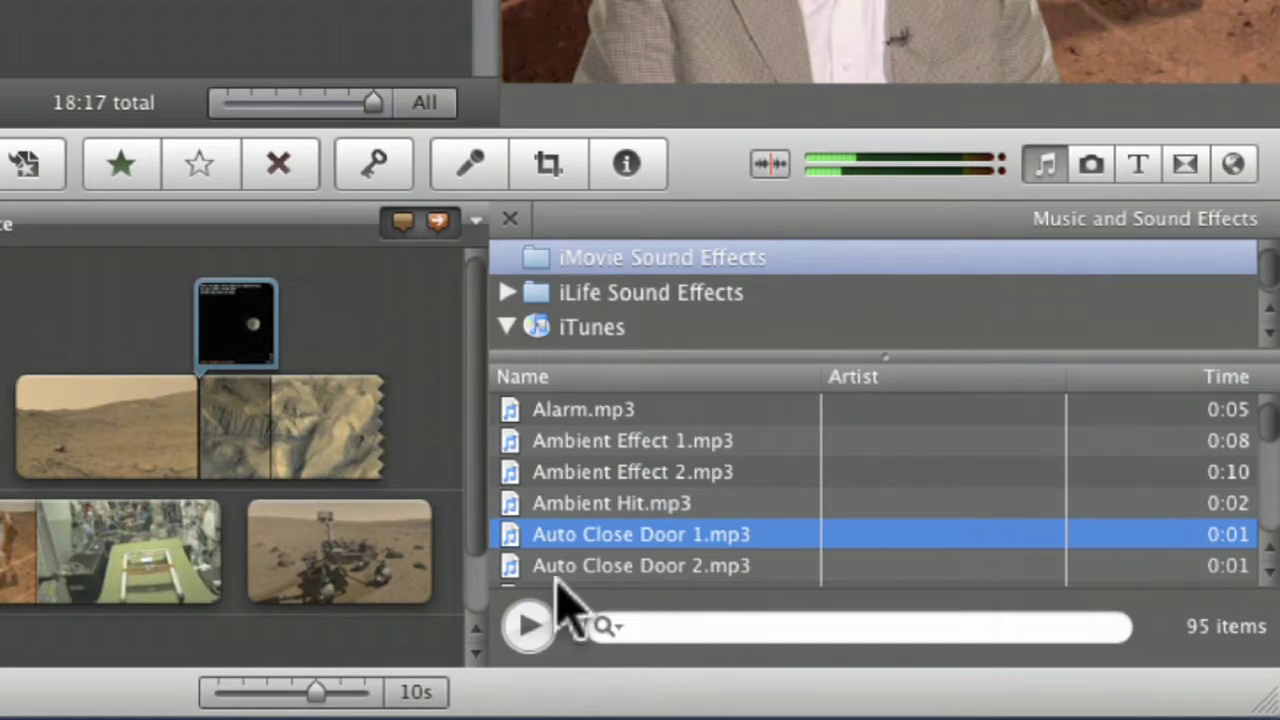
pyautogui.doubleClick(578, 472)
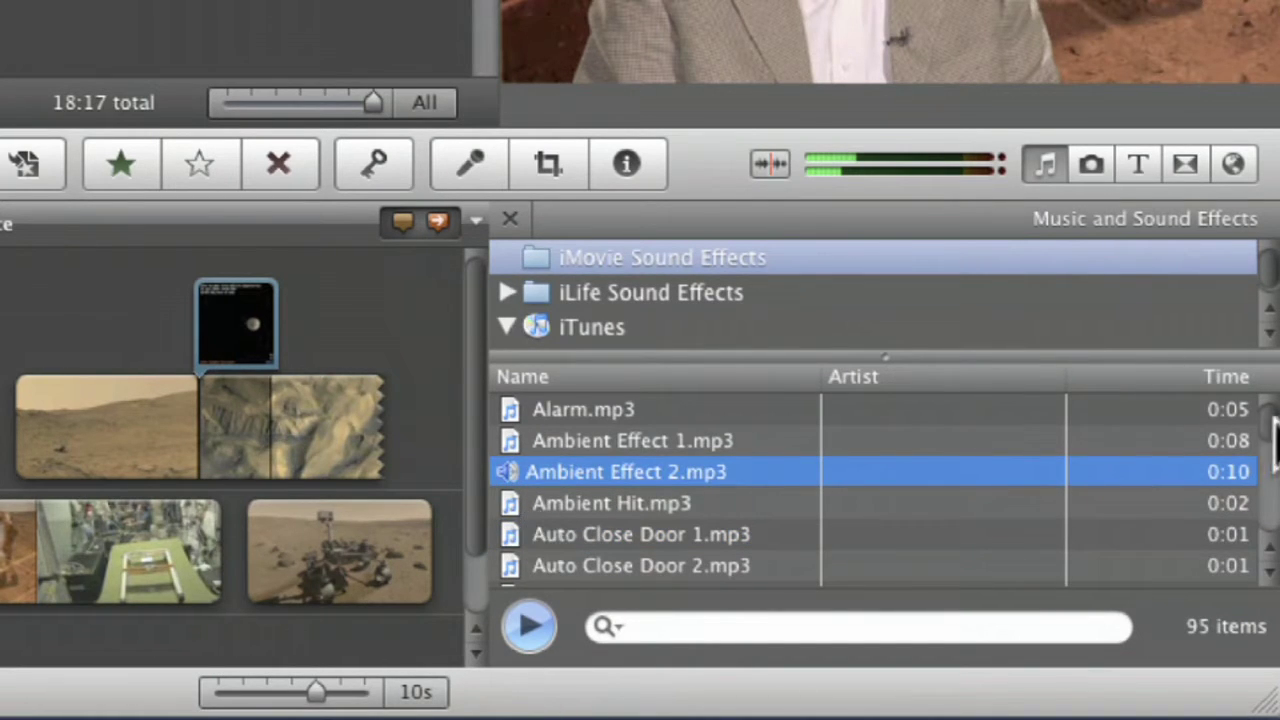
pyautogui.scroll(-7, 1270, 455)
pyautogui.click(632, 521)
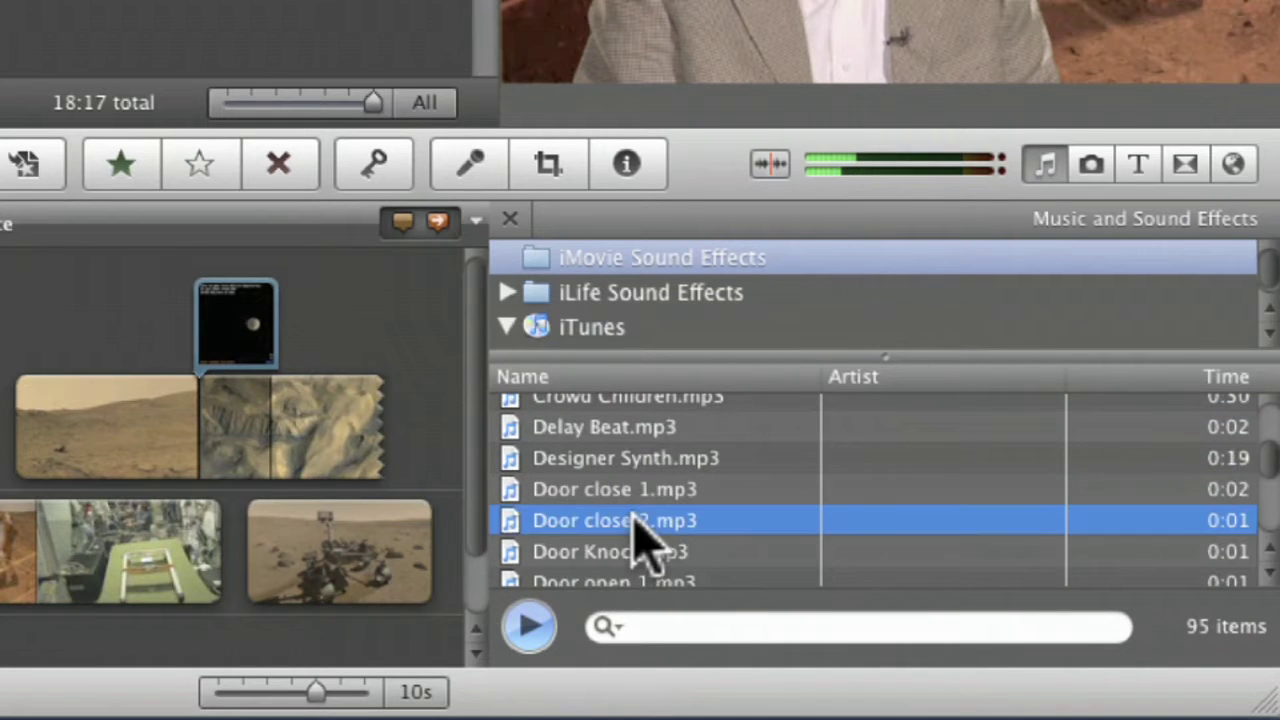
pyautogui.doubleClick(640, 582)
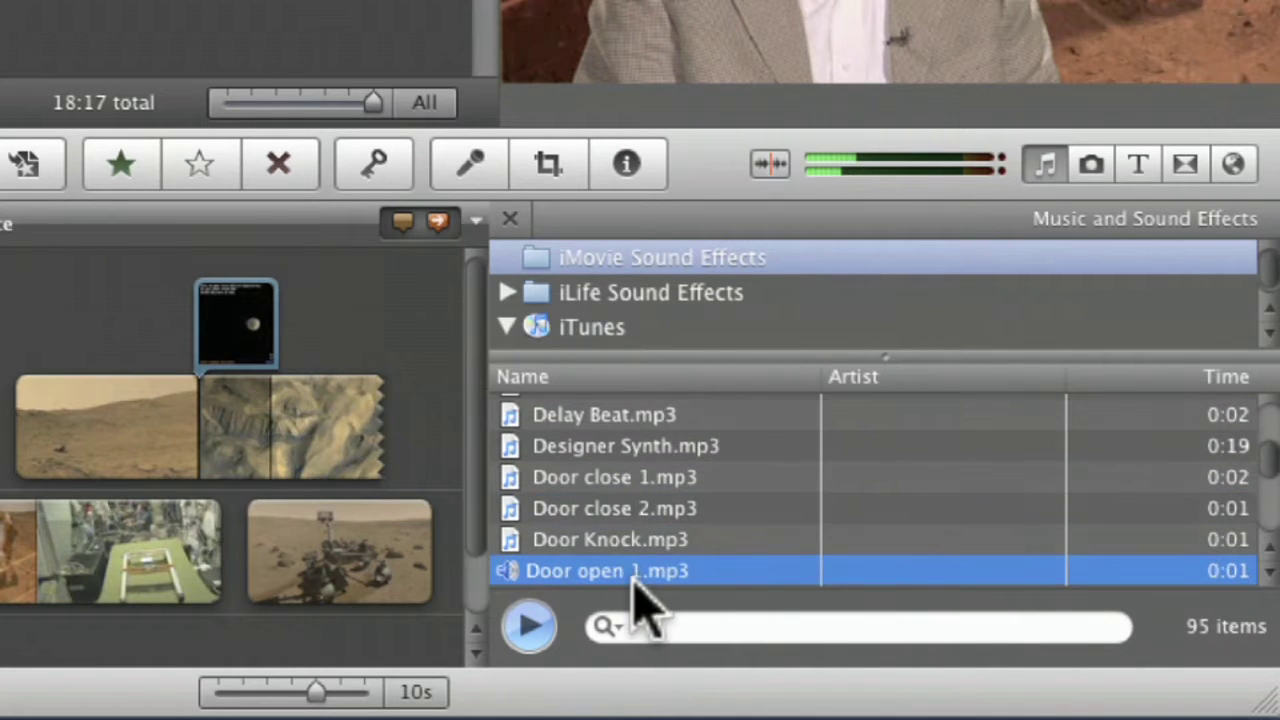
pyautogui.scroll(-10, 1270, 457)
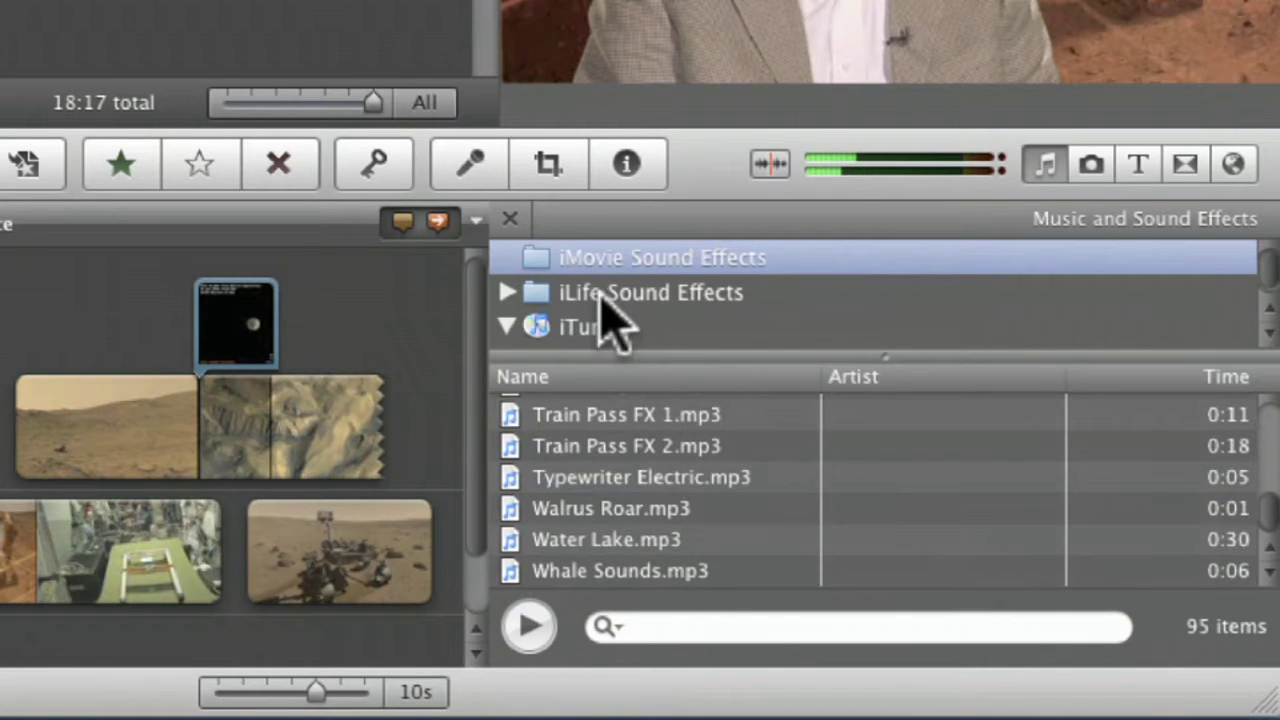
# Step: Expand iLife Sound Effects to reveal its Ambience, Animals, Booms and Foley folders
pyautogui.click(507, 292)
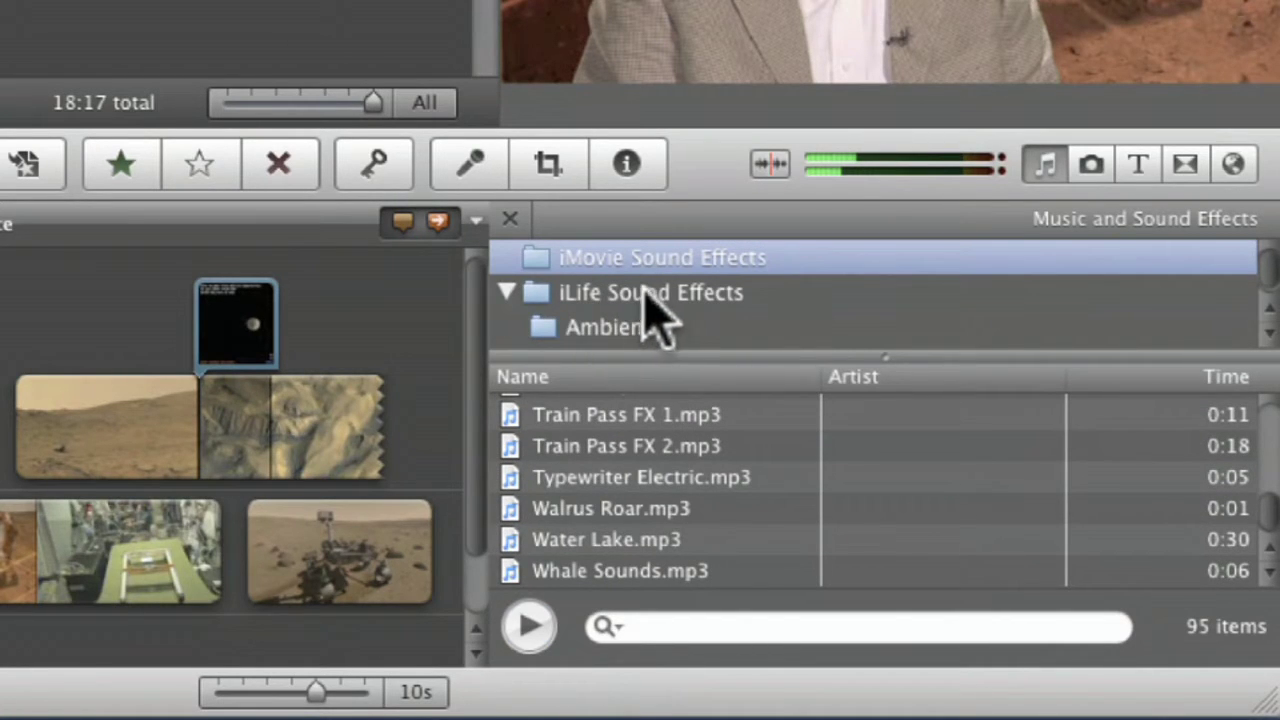
pyautogui.scroll(3, 1270, 290)
pyautogui.scroll(-3, 1270, 290)
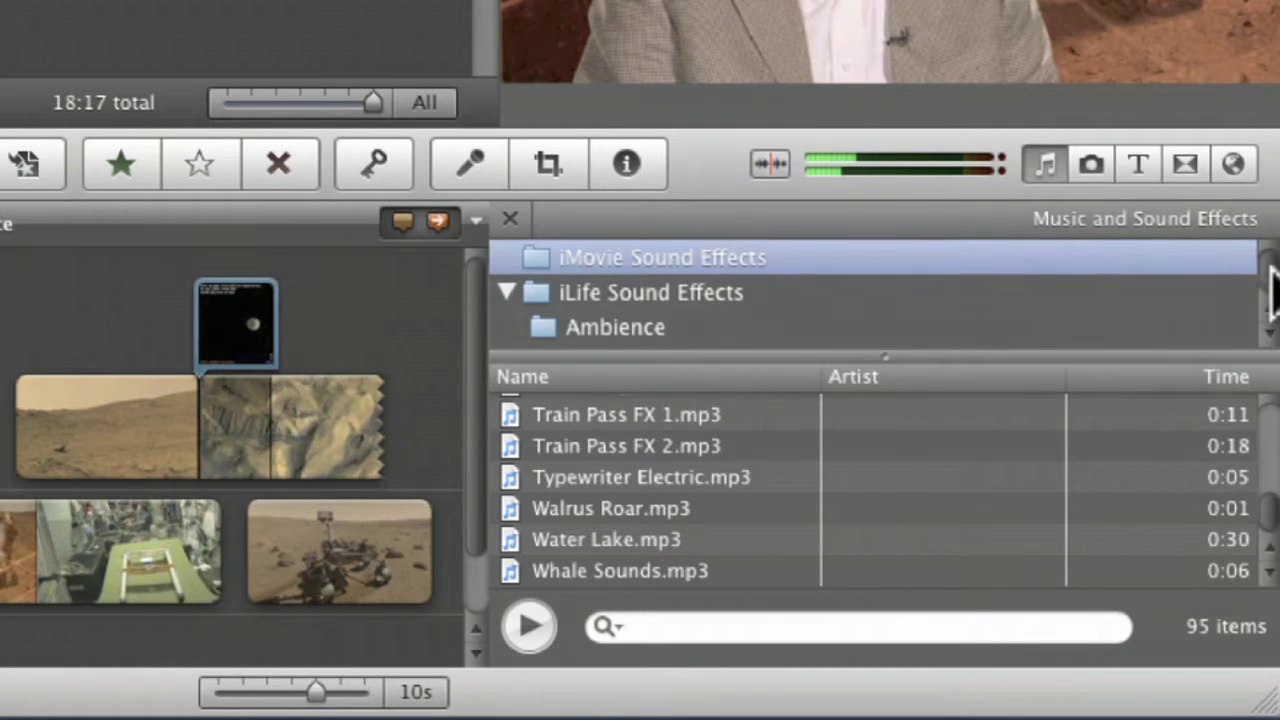
pyautogui.scroll(-1, 1271, 326)
pyautogui.moveTo(900, 357); pyautogui.dragTo(855, 440)
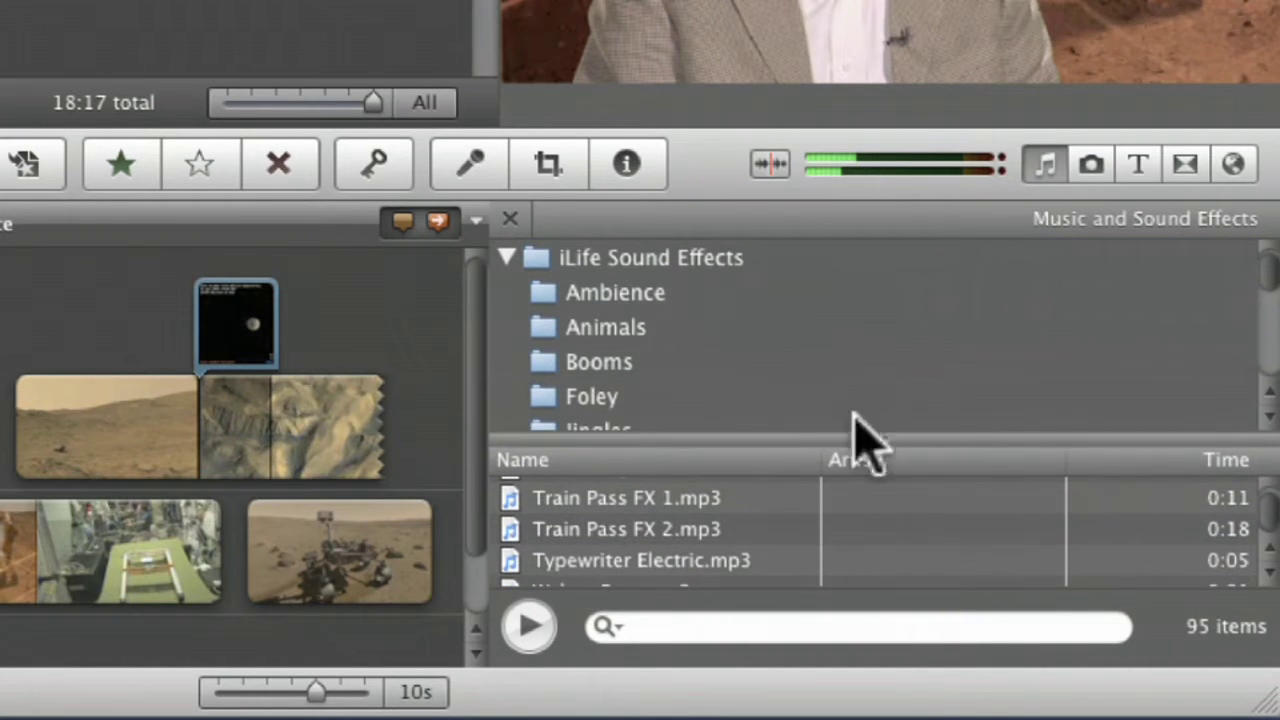
# Step: Show the 14 Ambience clips and preview Thunder Clap.caf
pyautogui.click(645, 292)
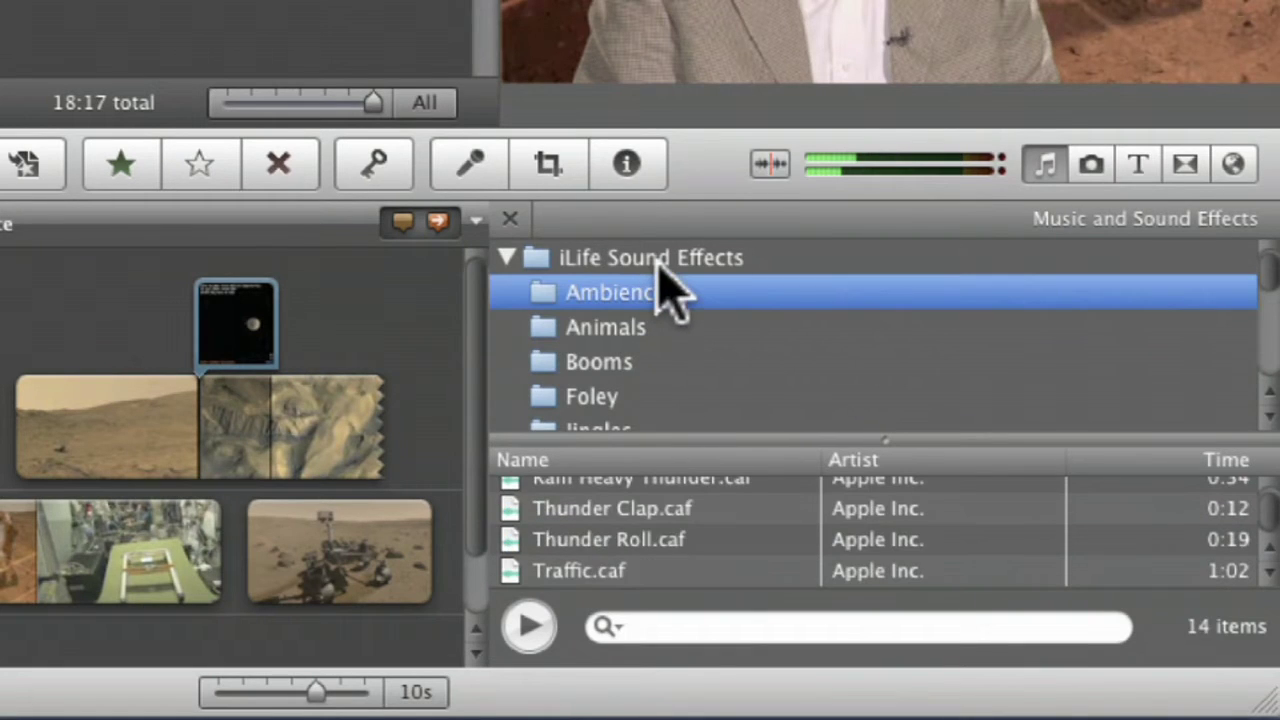
pyautogui.click(690, 509)
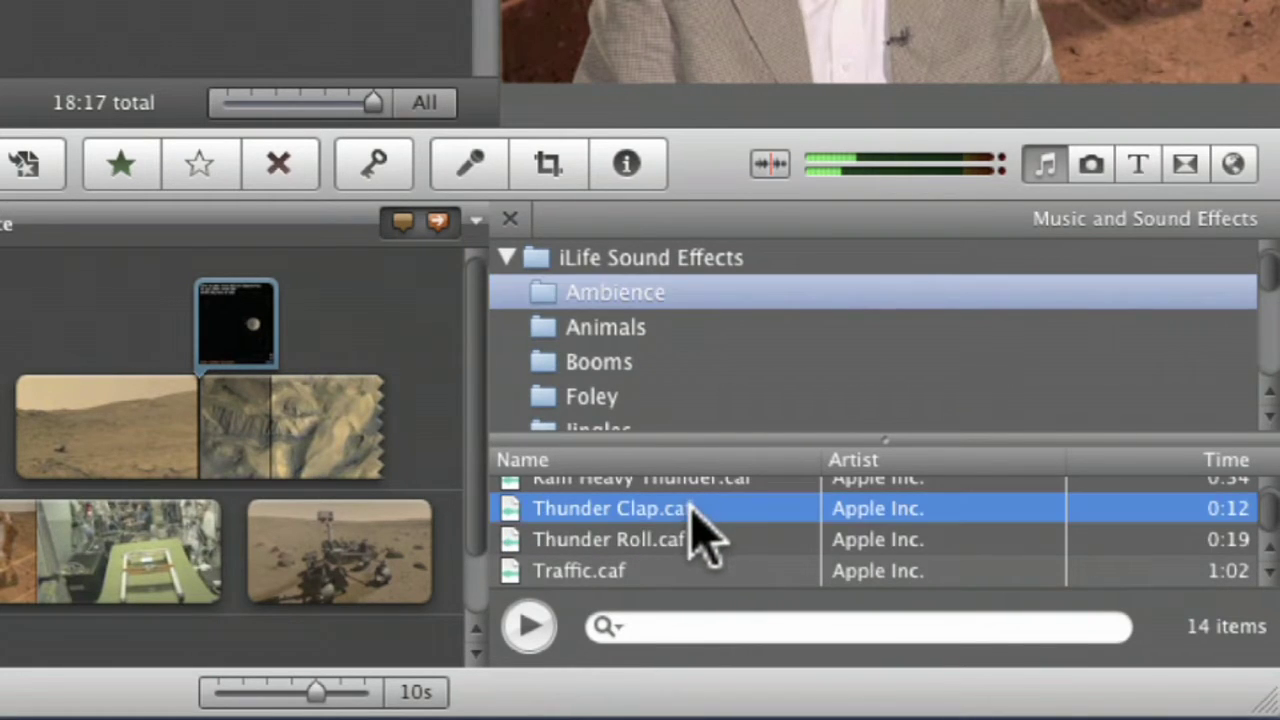
pyautogui.doubleClick(618, 507)
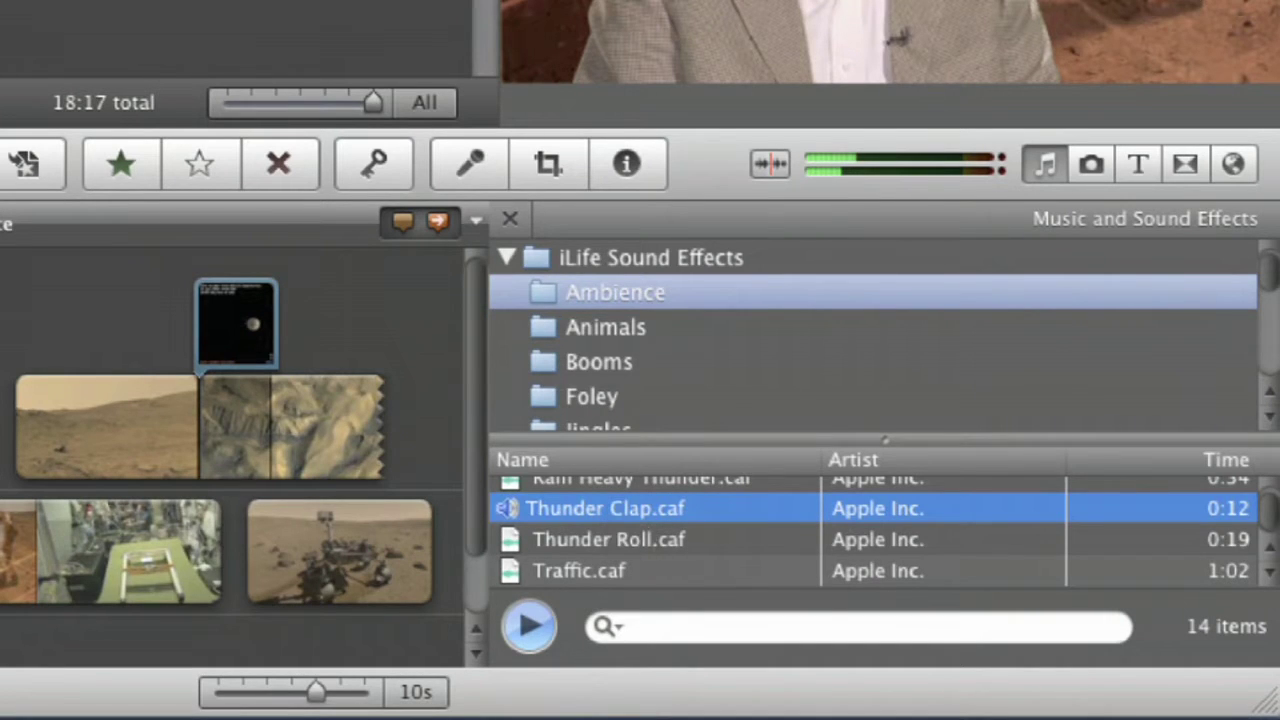
pyautogui.scroll(2, 1272, 560)
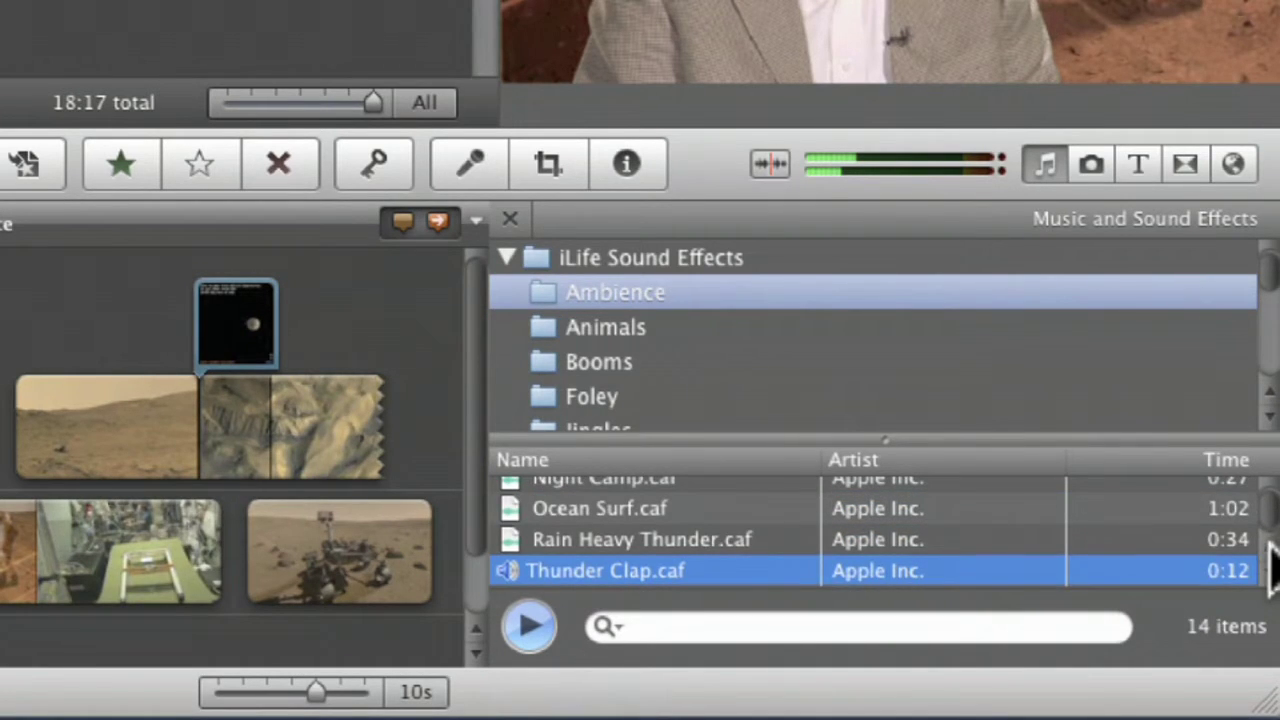
pyautogui.scroll(1, 1273, 565)
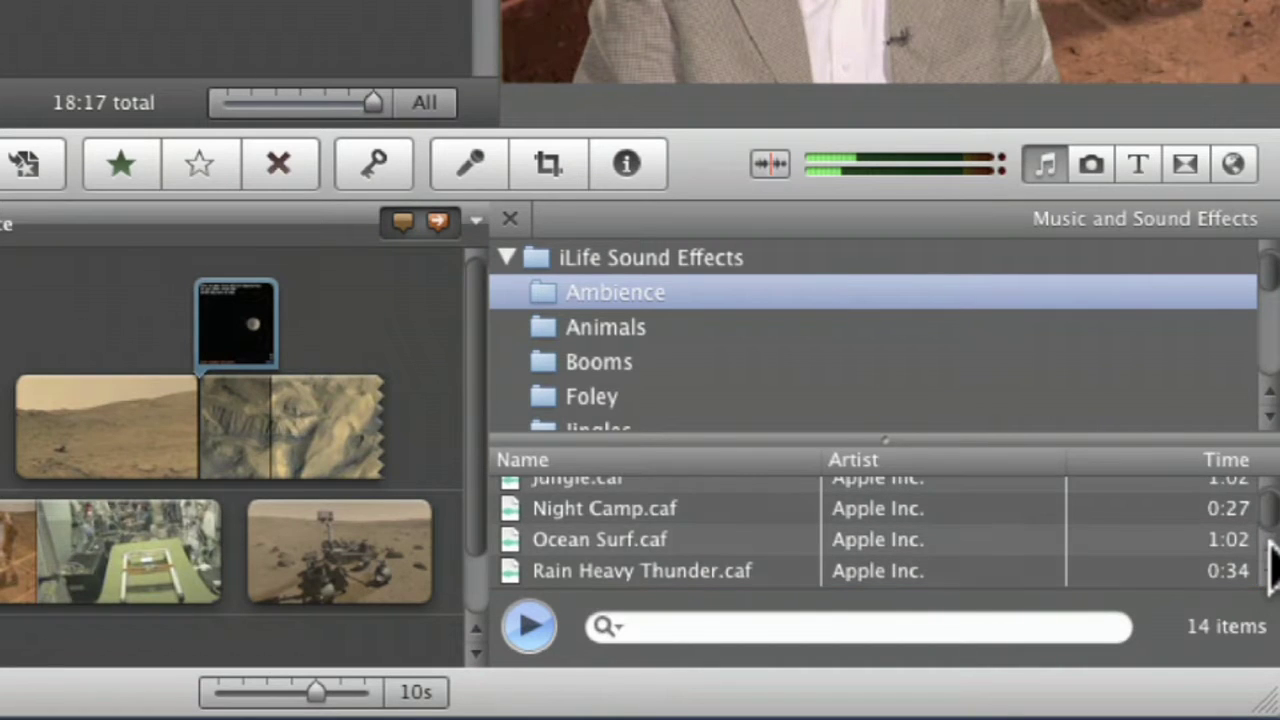
pyautogui.scroll(7, 1270, 575)
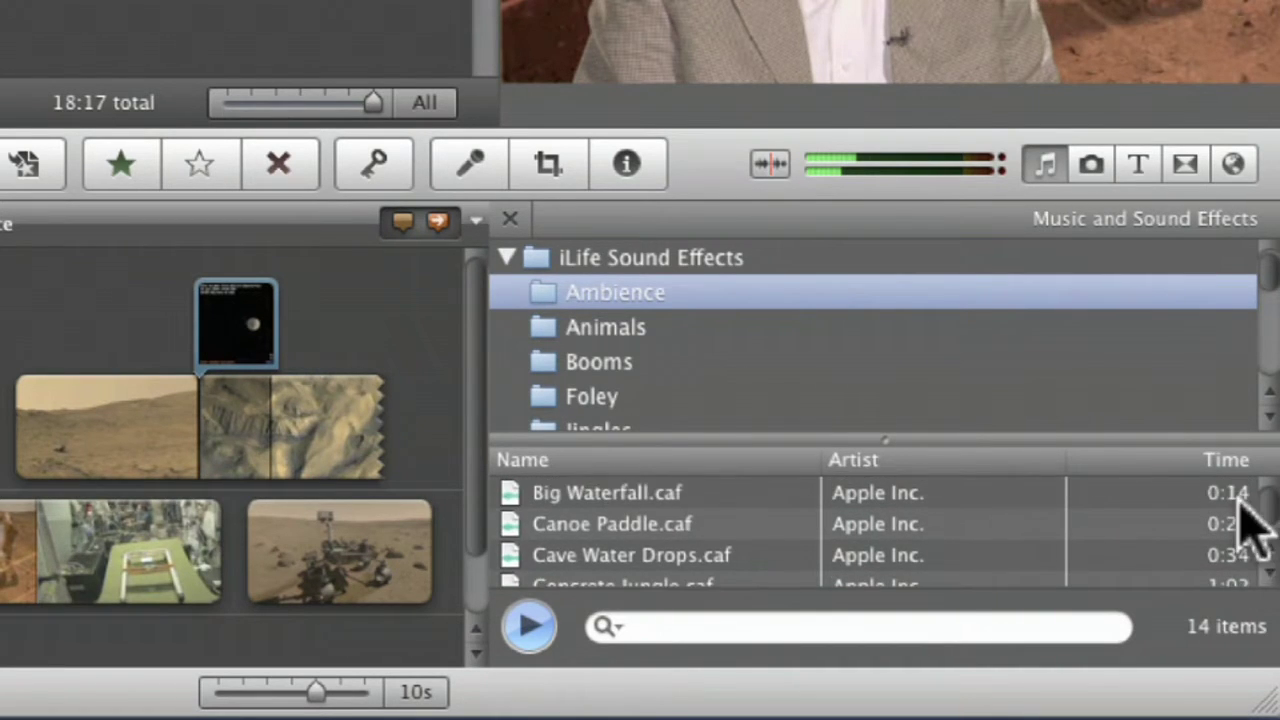
pyautogui.scroll(-3, 1271, 288)
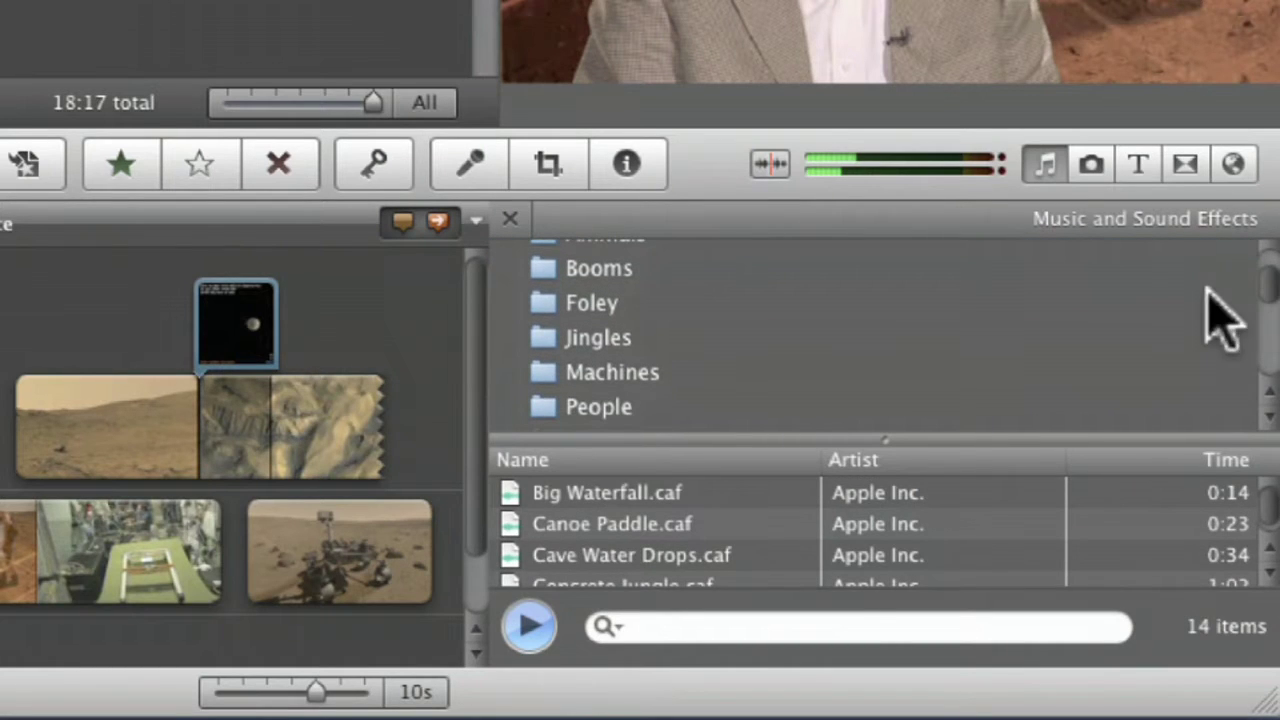
# Step: List the Jingles folder and preview 44th Street Long, Barbeque Blues Medium, Breakbeat Long and Broadcast News Medium
pyautogui.click(600, 336)
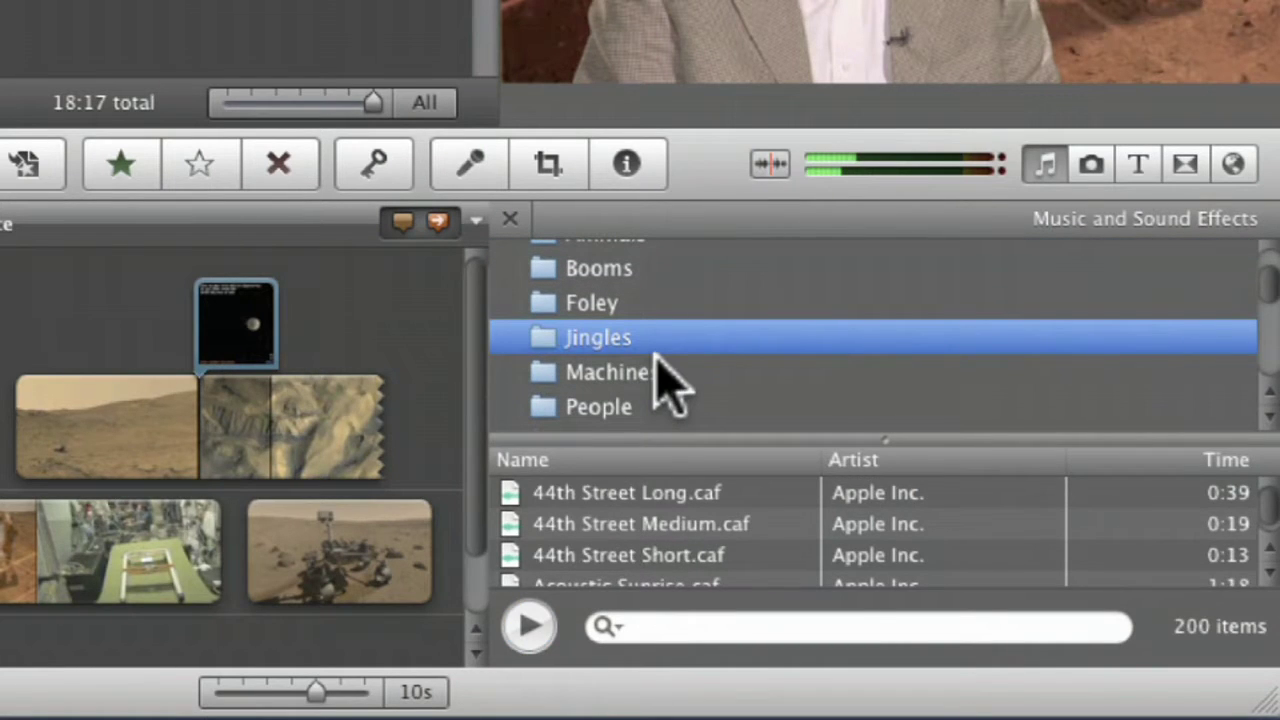
pyautogui.click(655, 500)
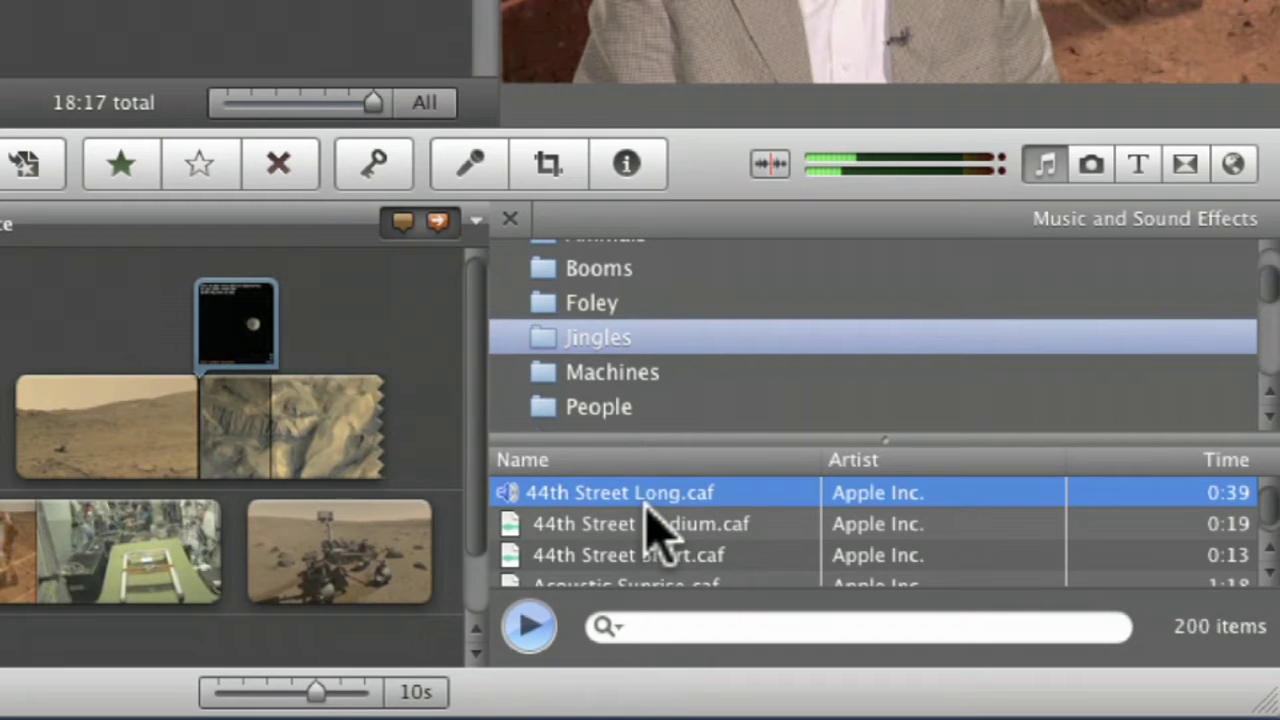
pyautogui.scroll(-15, 1272, 530)
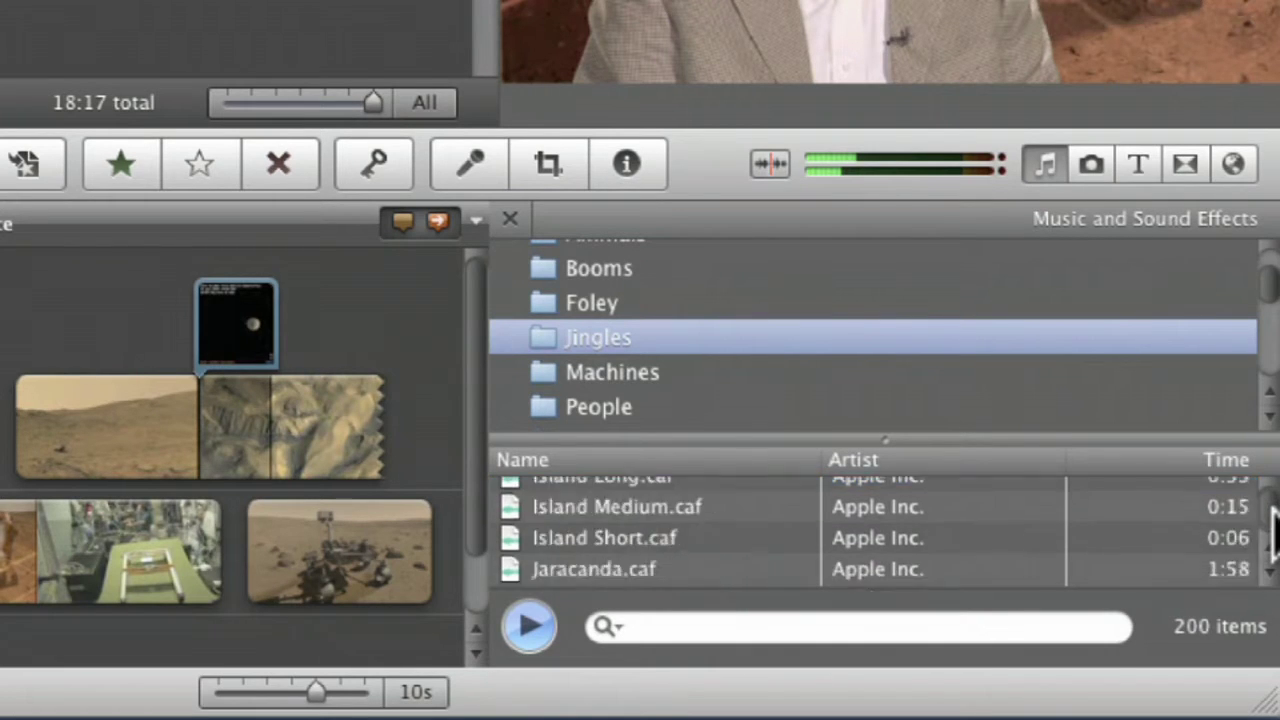
pyautogui.scroll(20, 1272, 530)
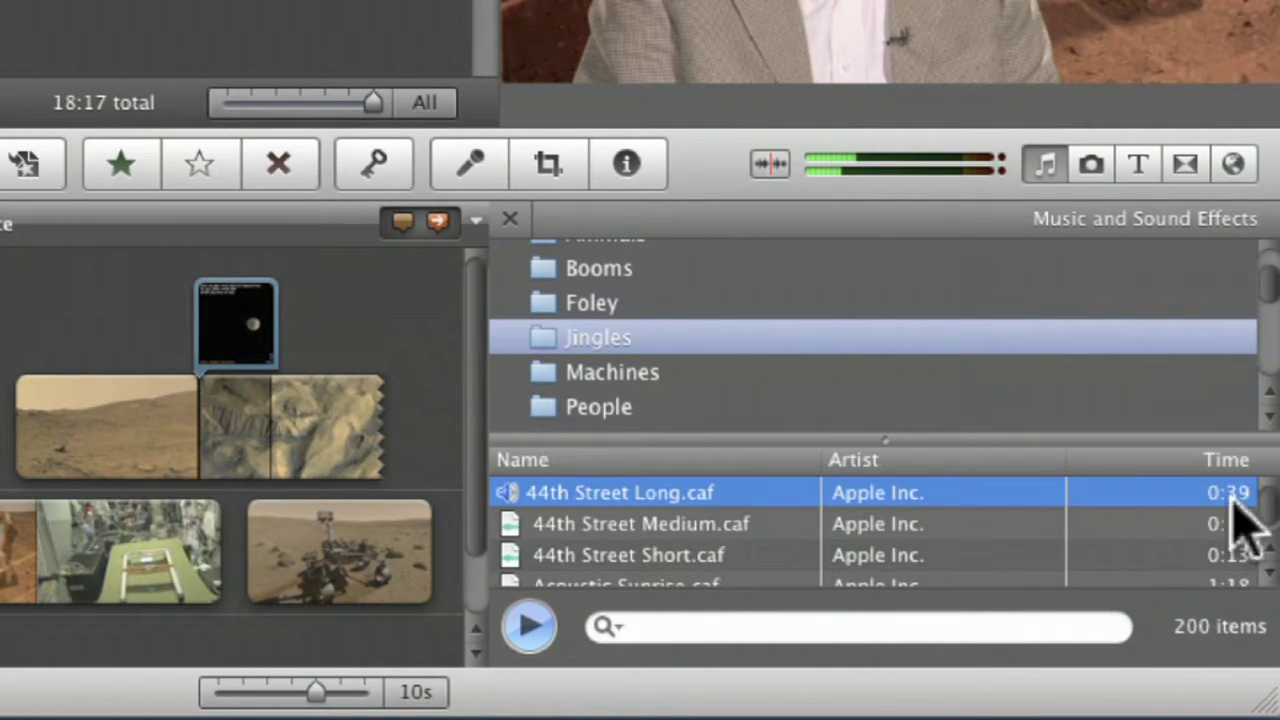
pyautogui.moveTo(887, 437); pyautogui.dragTo(916, 290)
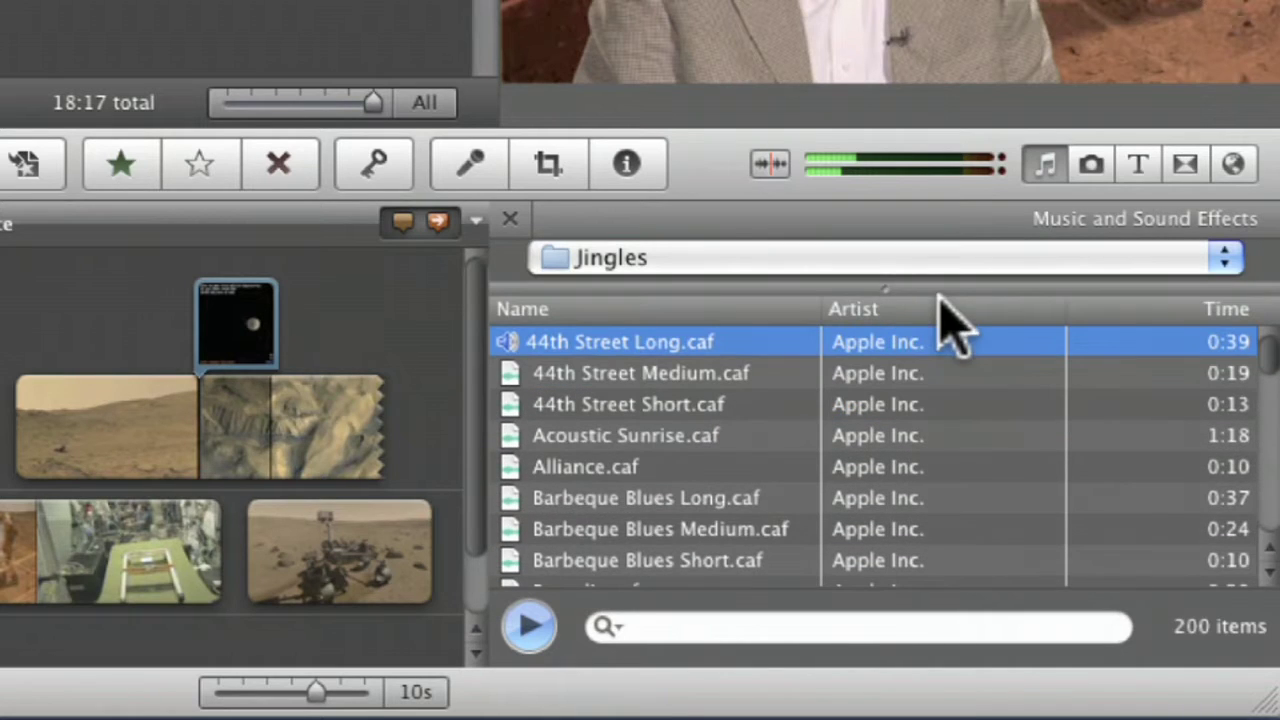
pyautogui.scroll(-2, 1270, 570)
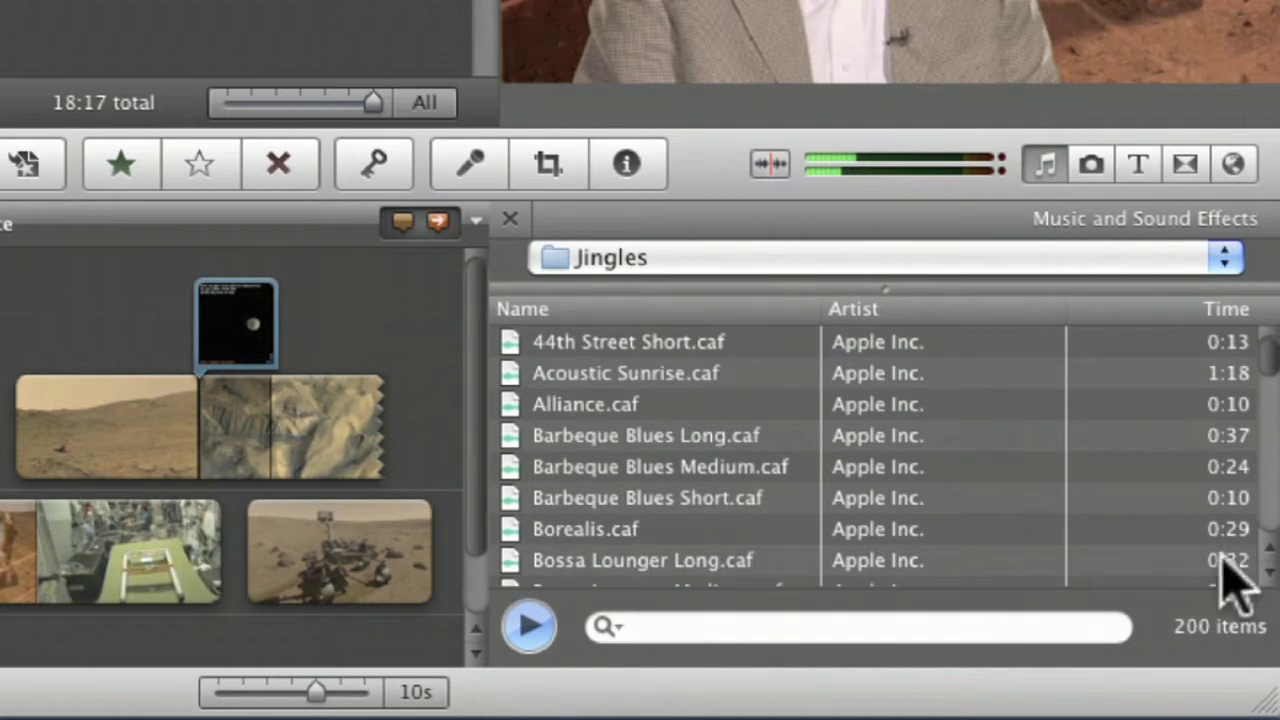
pyautogui.click(727, 468)
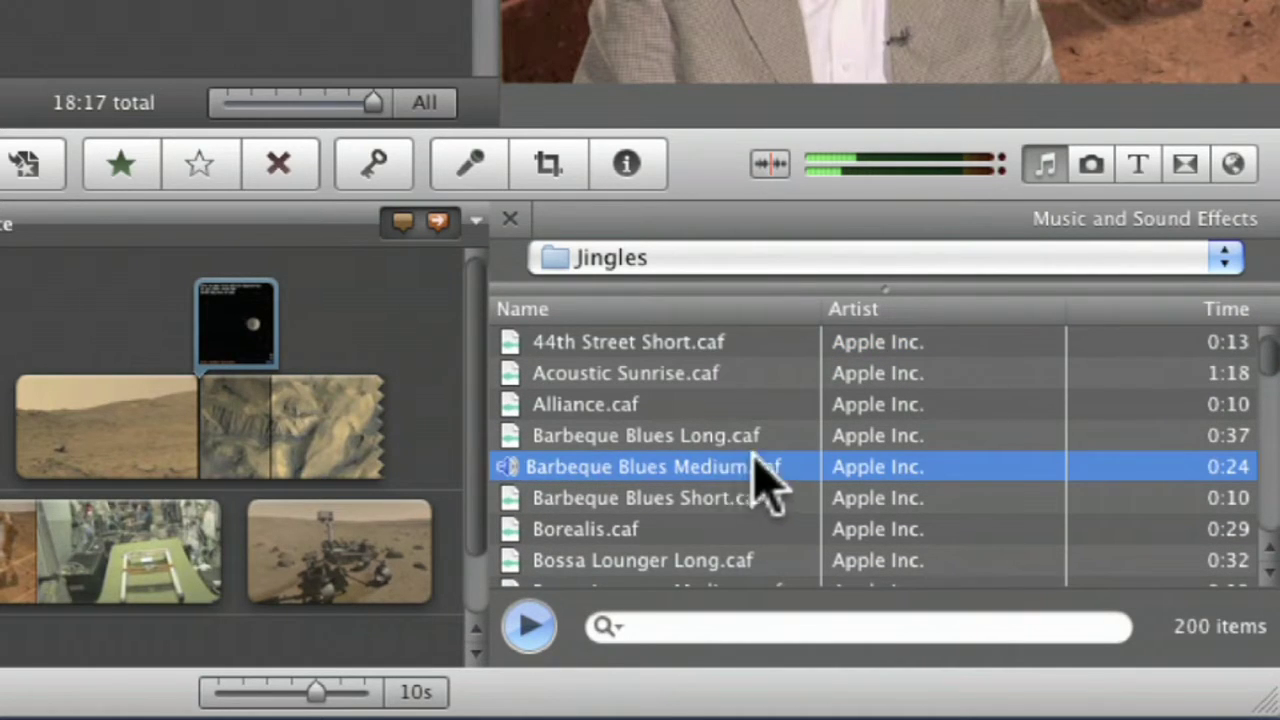
pyautogui.scroll(-6, 1272, 572)
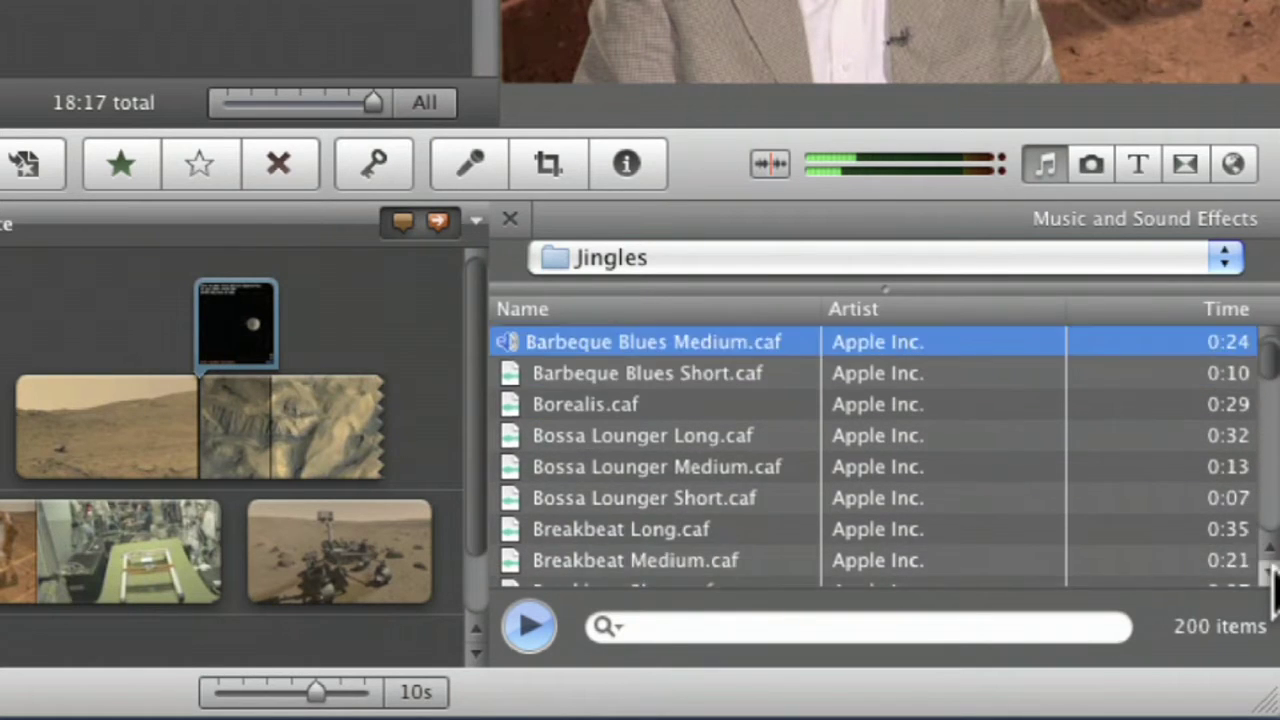
pyautogui.click(629, 470)
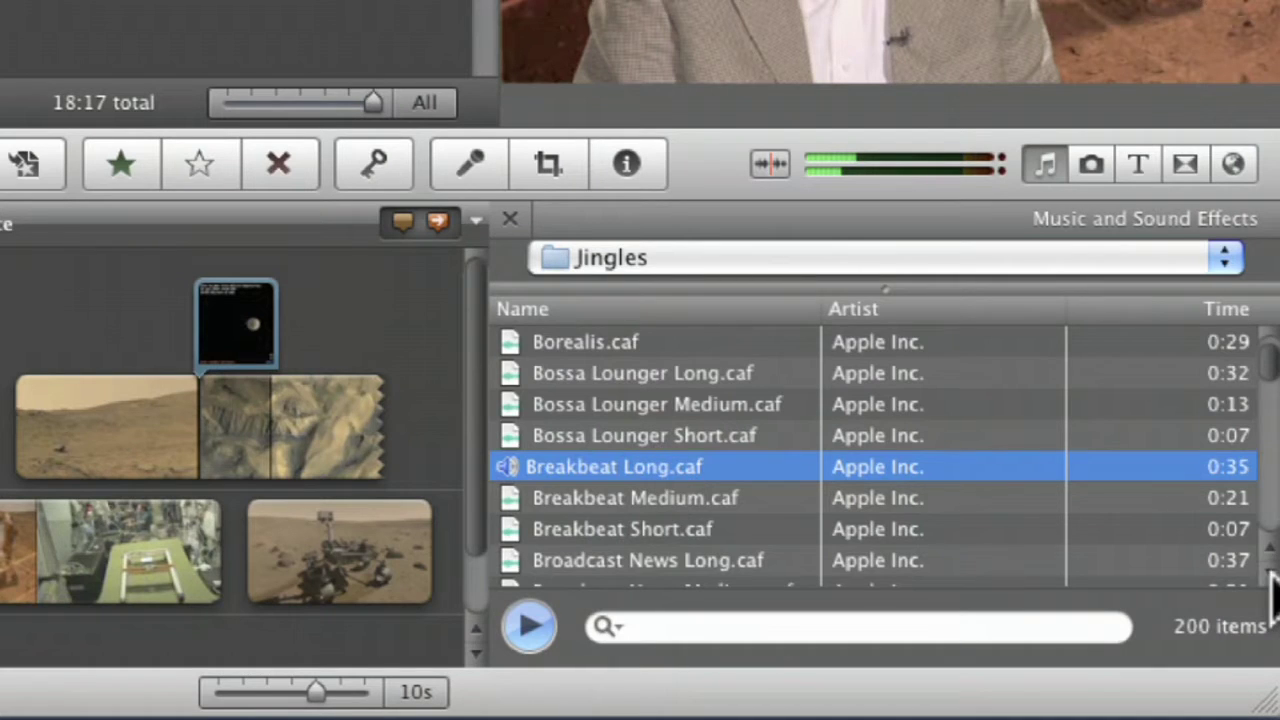
pyautogui.scroll(-2, 1272, 600)
pyautogui.click(665, 532)
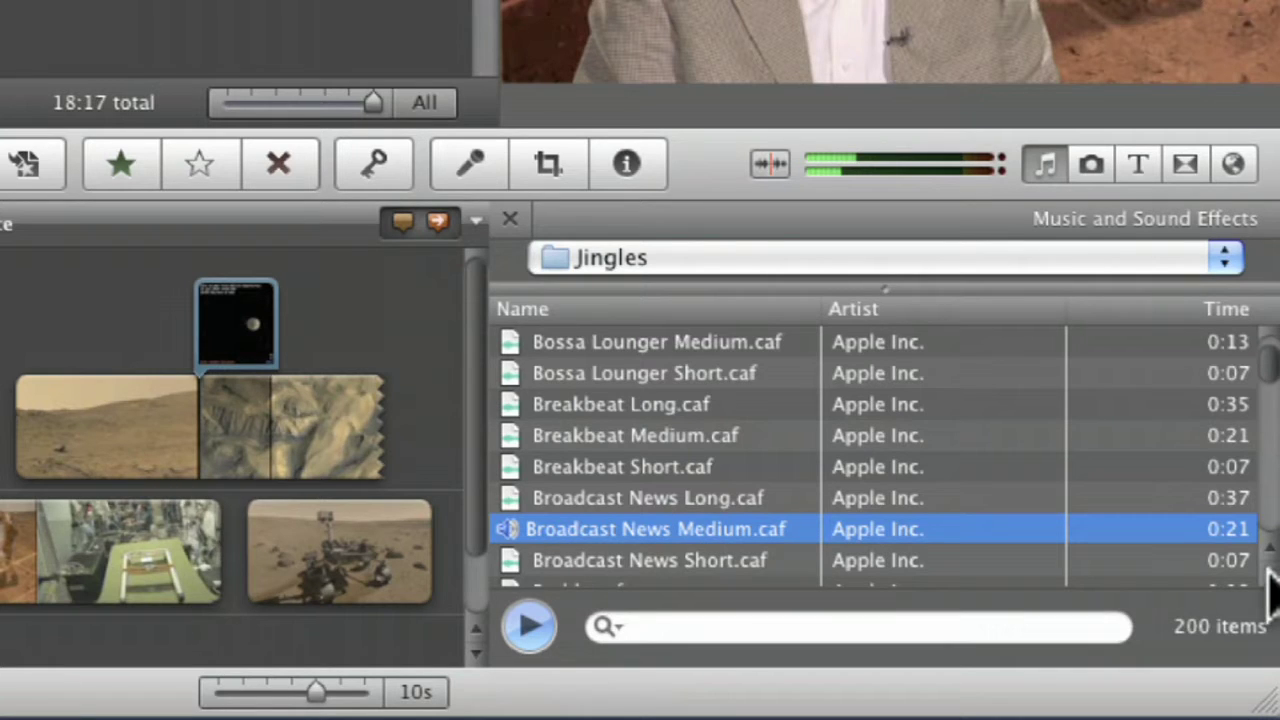
pyautogui.scroll(-4, 1272, 600)
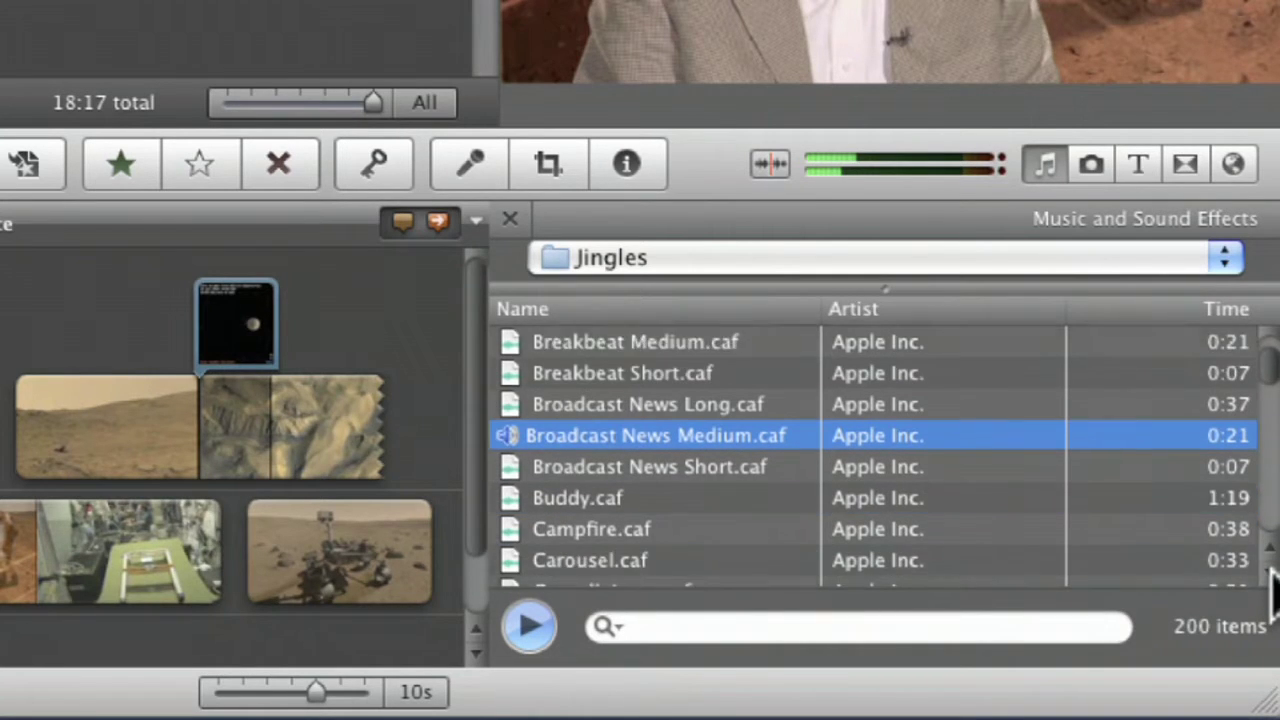
# Step: Preview Carousel, Campfire and Celestial Body Long, stopping each playback
pyautogui.click(623, 533)
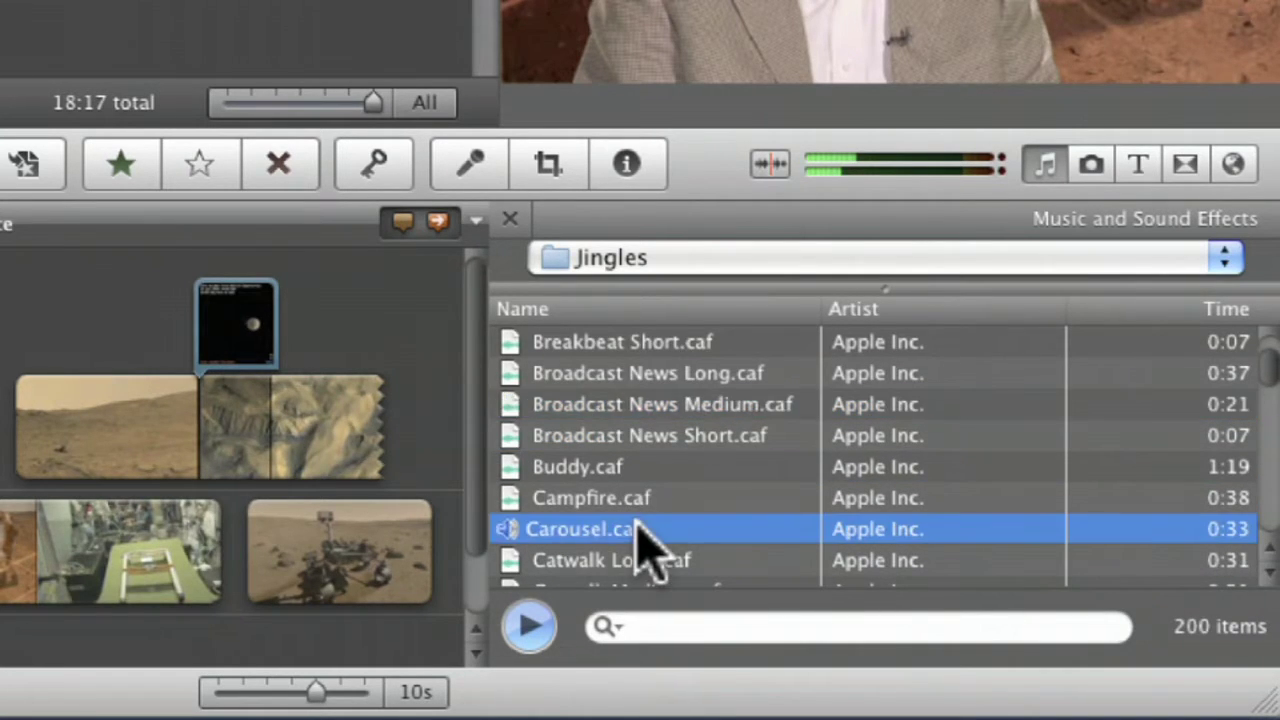
pyautogui.scroll(-4, 1272, 595)
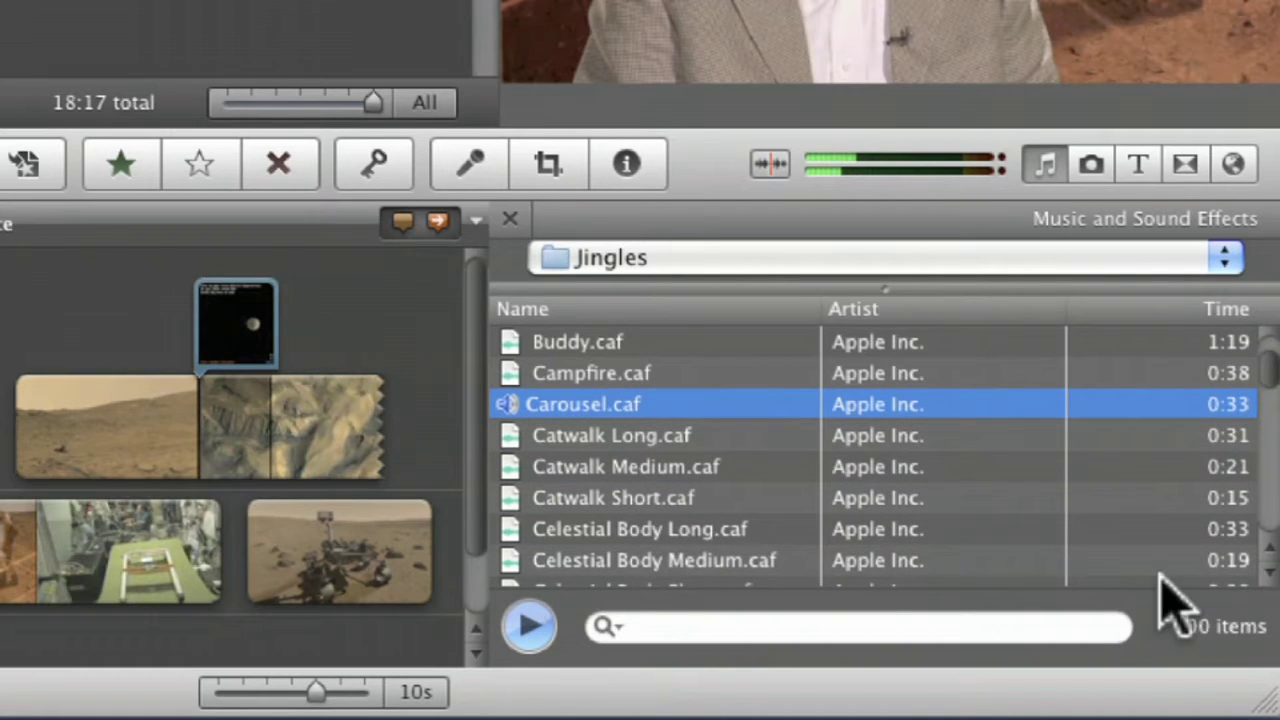
pyautogui.click(535, 626)
pyautogui.click(628, 378)
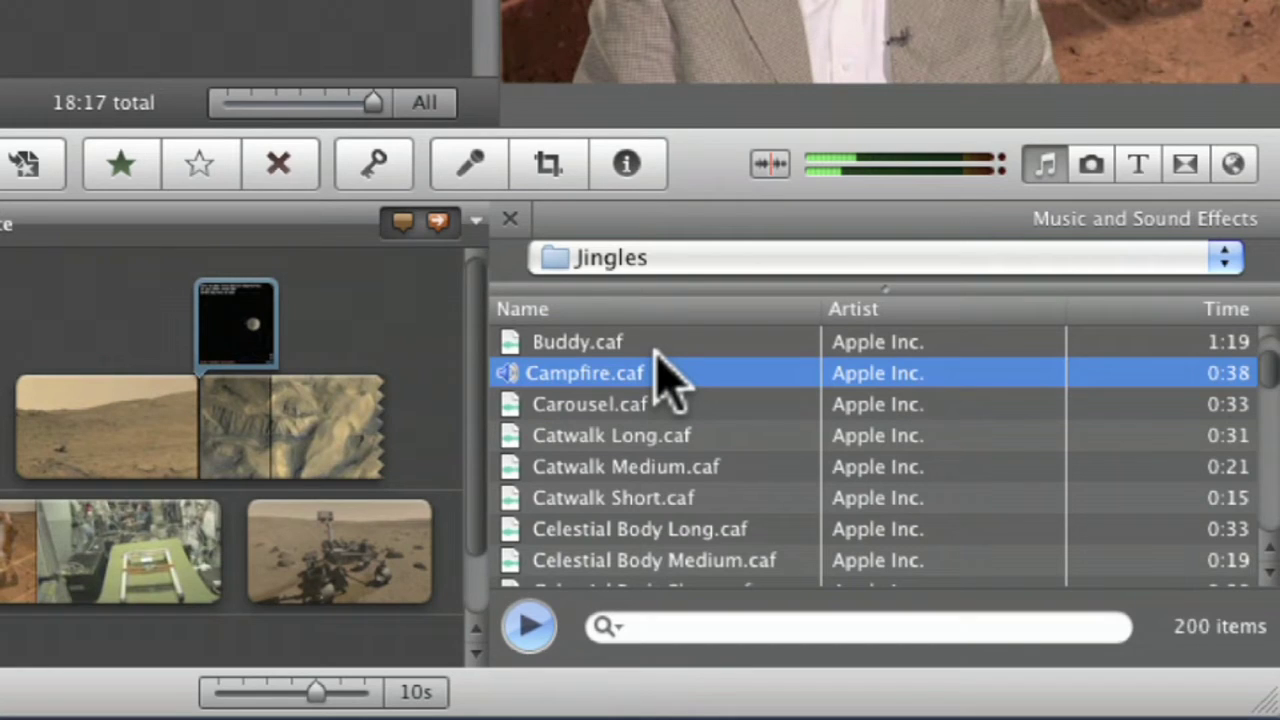
pyautogui.click(530, 628)
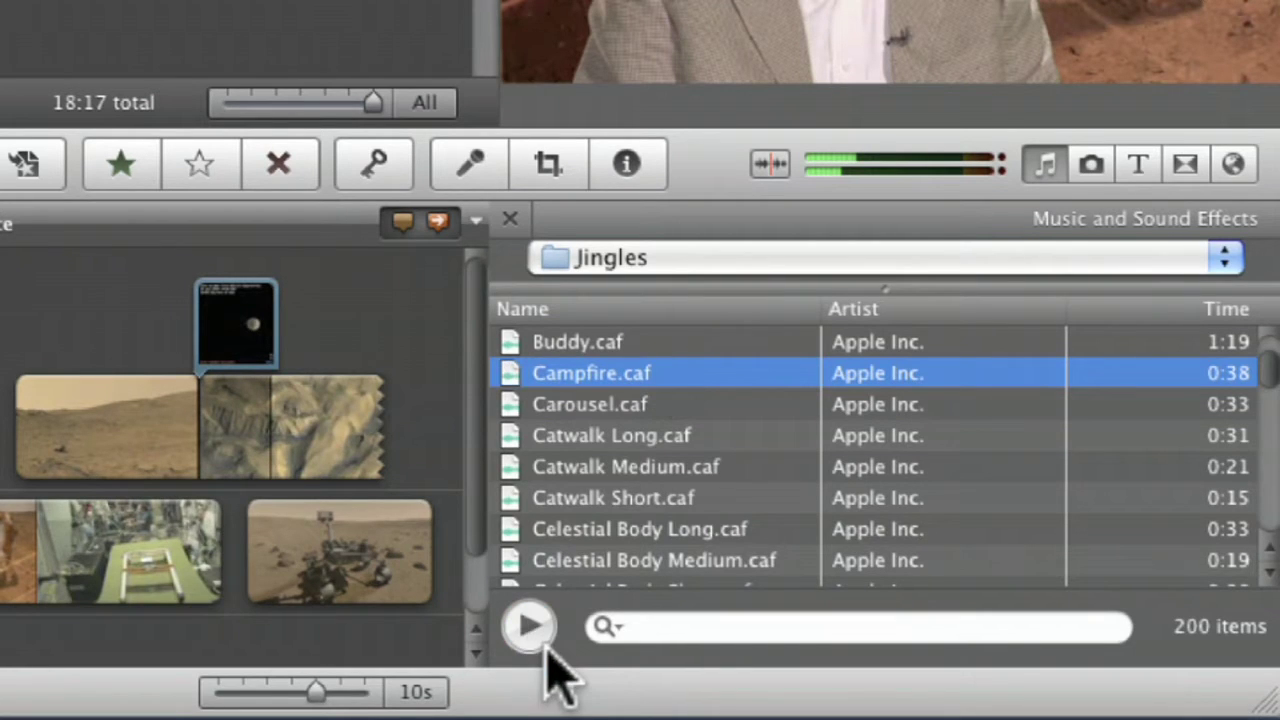
pyautogui.click(708, 528)
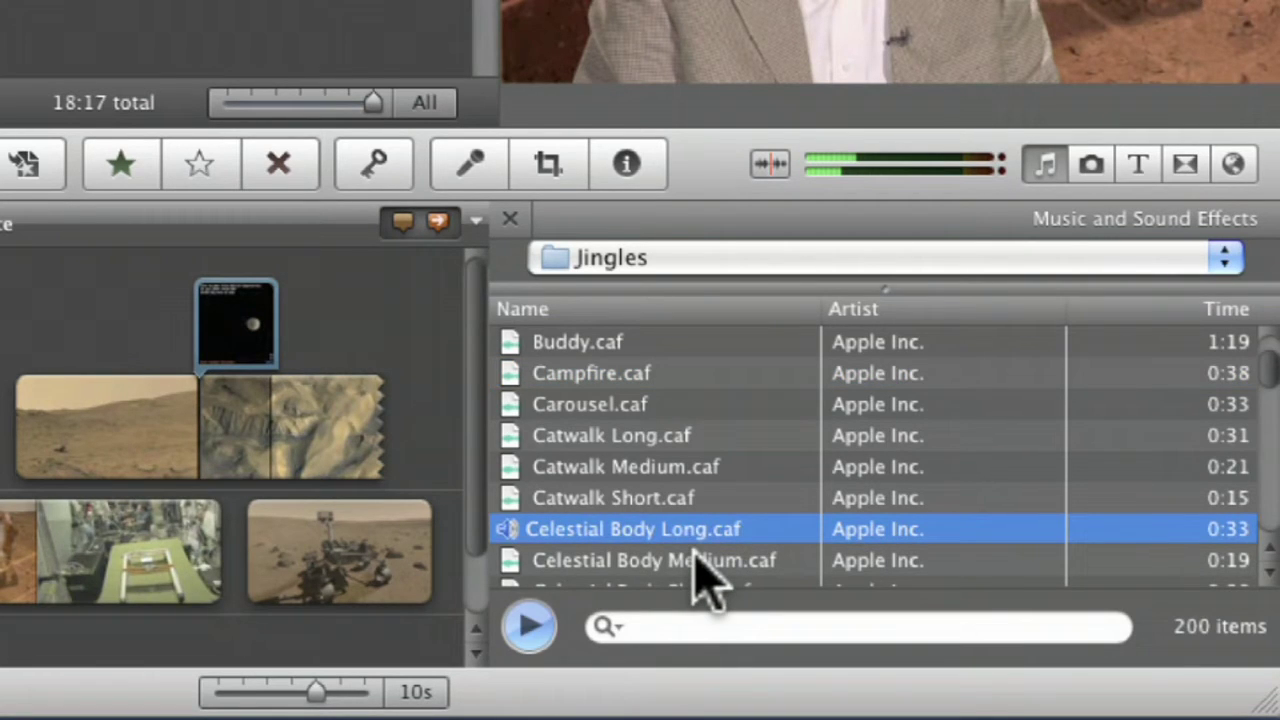
pyautogui.click(550, 620)
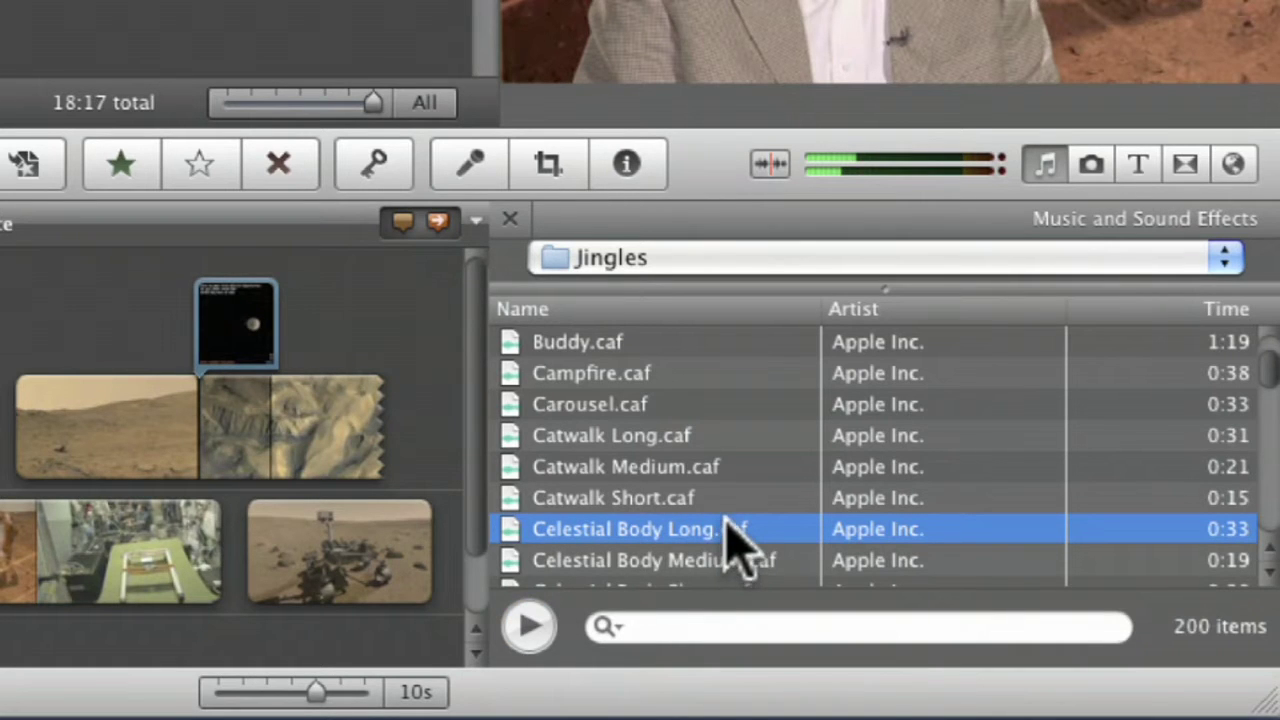
# Step: Drop Celestial Body Long.caf into the Space project as background music
pyautogui.moveTo(724, 527); pyautogui.dragTo(0, 309)
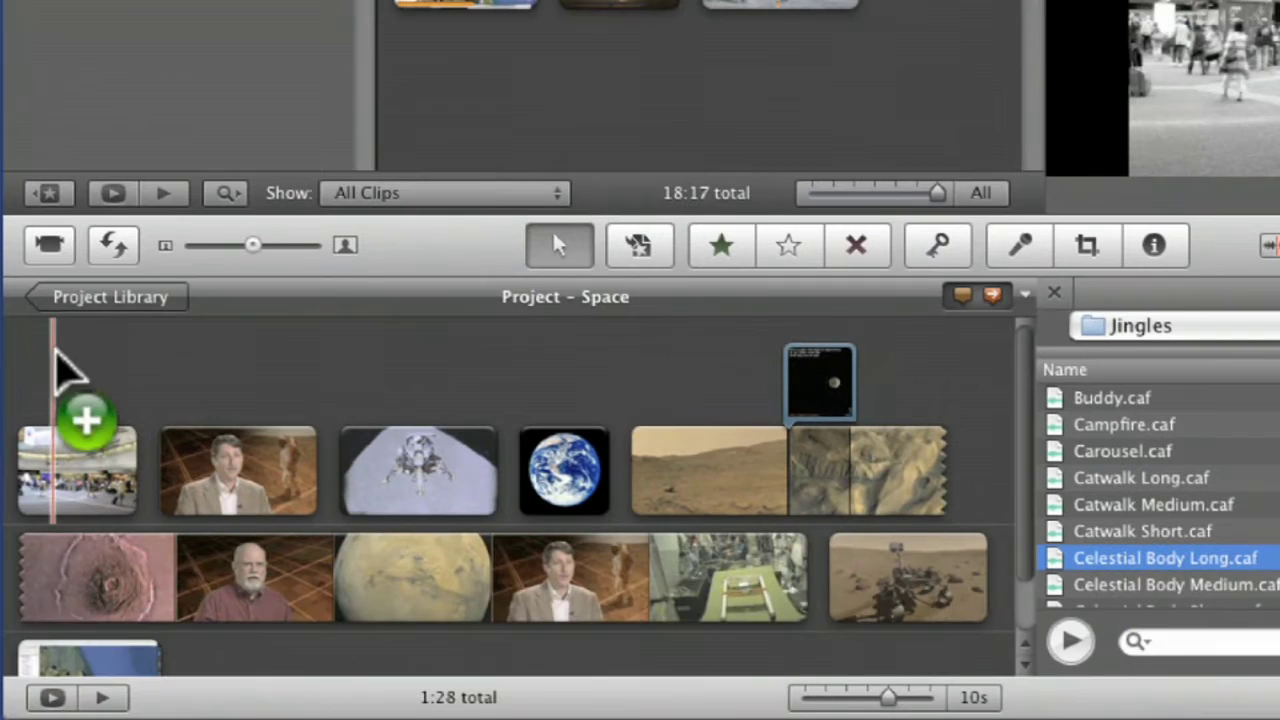
pyautogui.moveTo(57, 352); pyautogui.dragTo(57, 358)
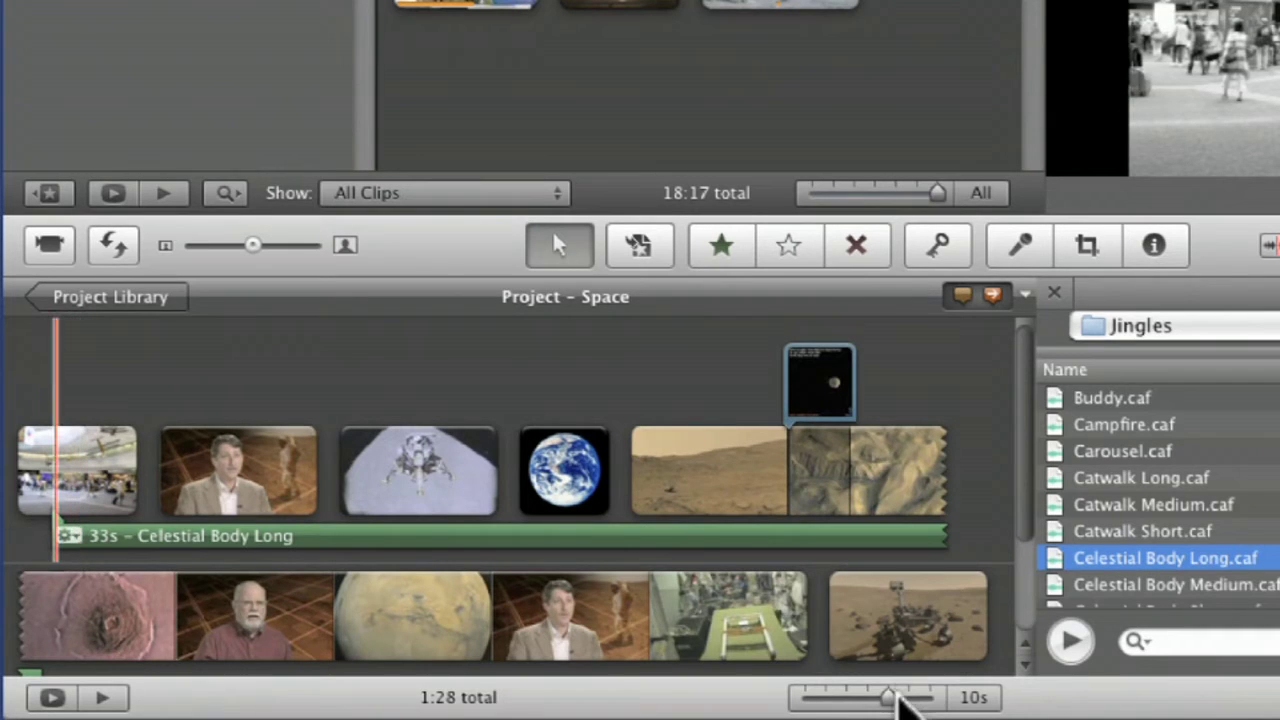
pyautogui.moveTo(892, 698); pyautogui.dragTo(910, 698)
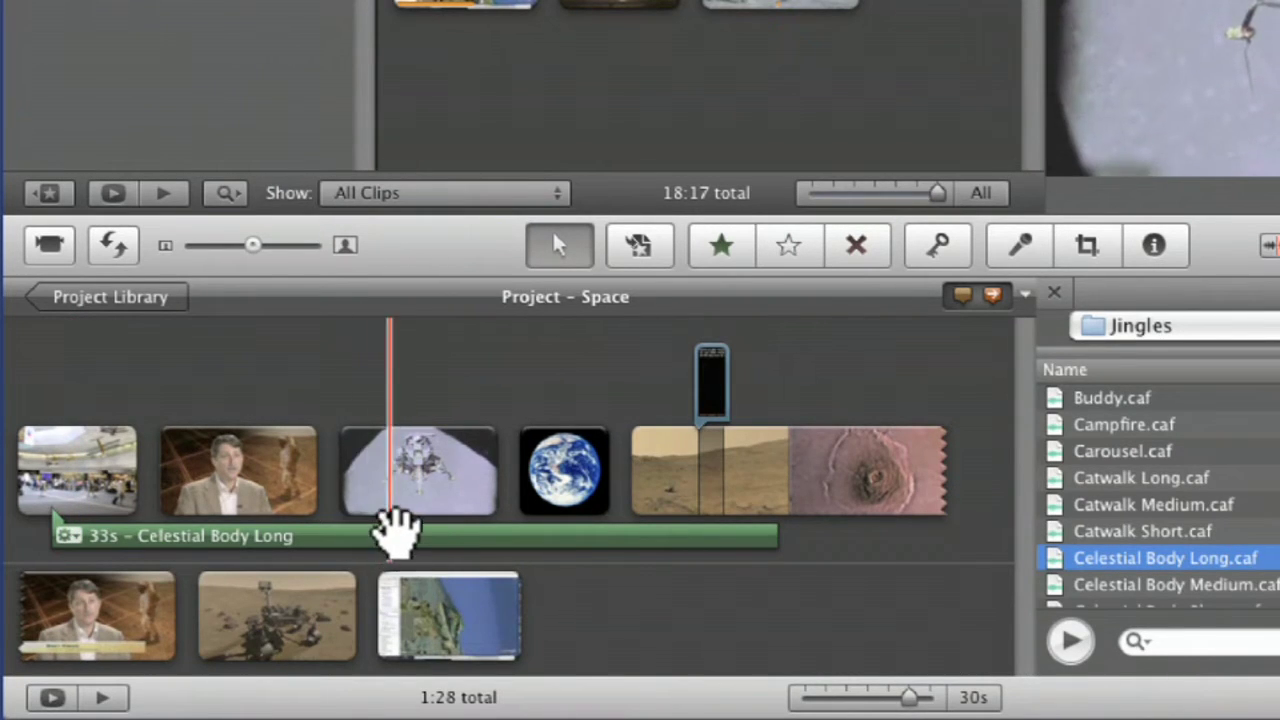
# Step: Slide the green music bar so it starts under the Mars clips
pyautogui.moveTo(503, 527); pyautogui.dragTo(805, 540)
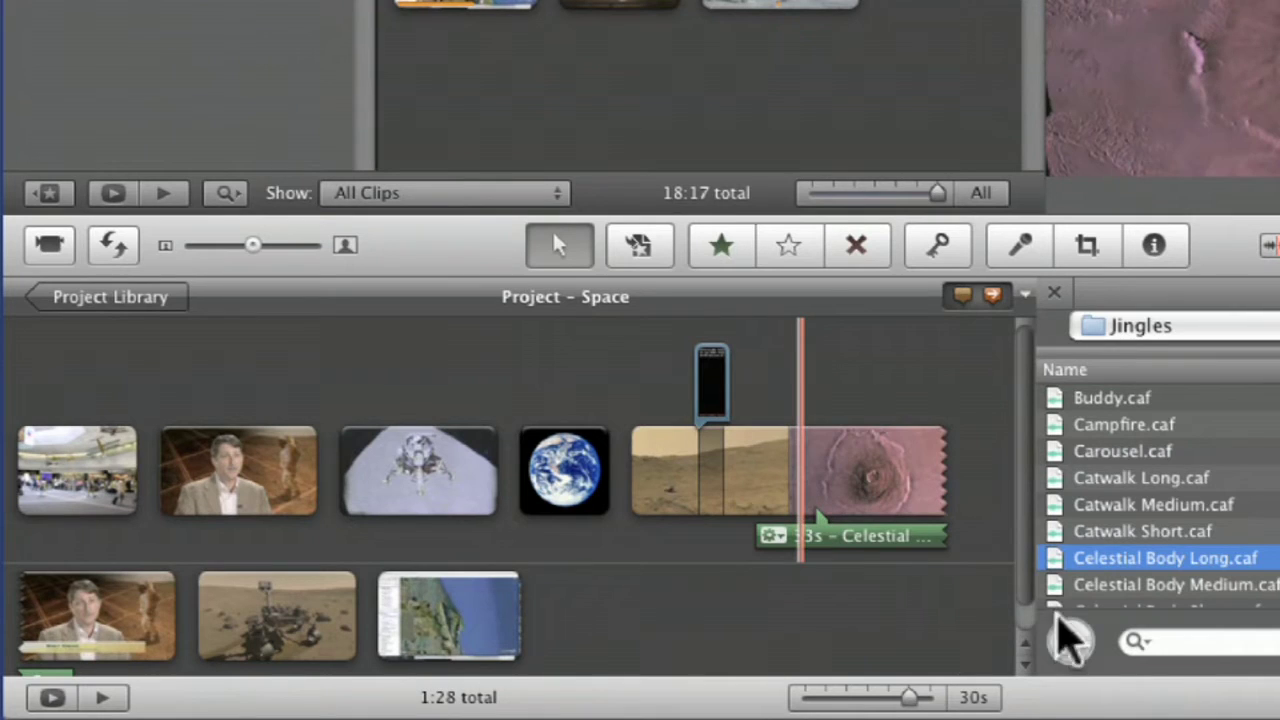
pyautogui.click(1024, 666)
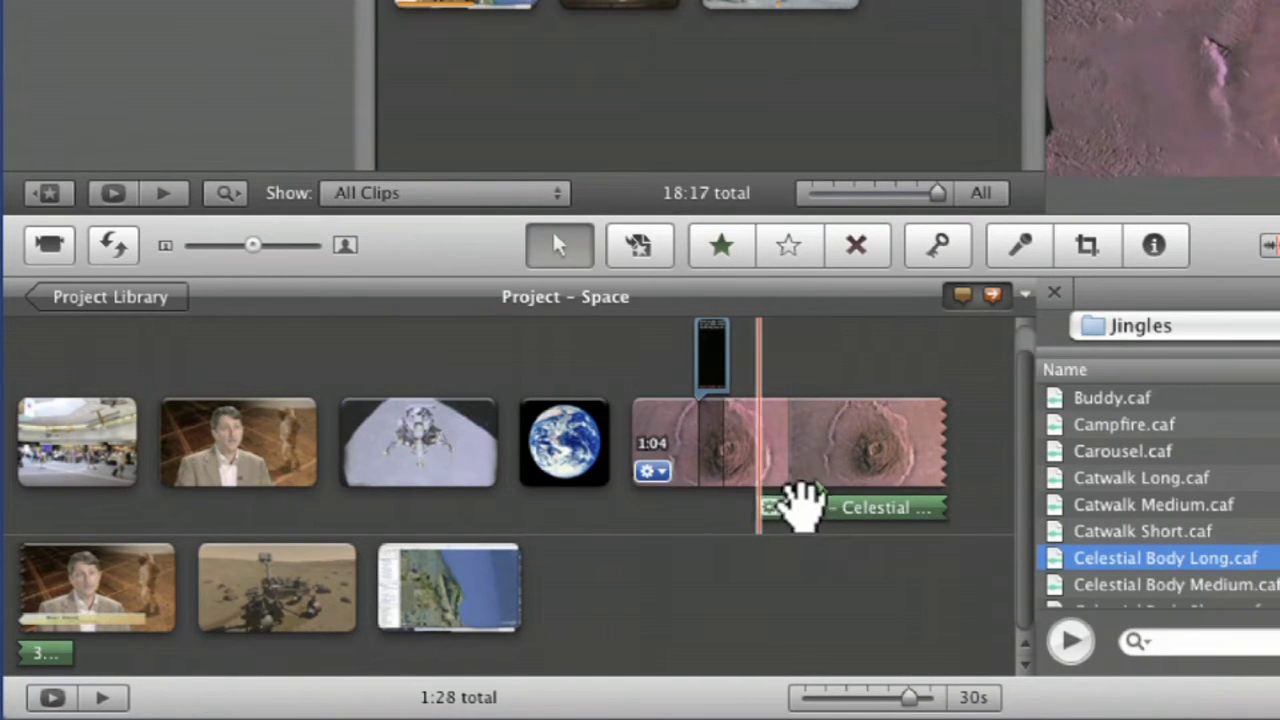
pyautogui.moveTo(795, 505); pyautogui.dragTo(786, 506)
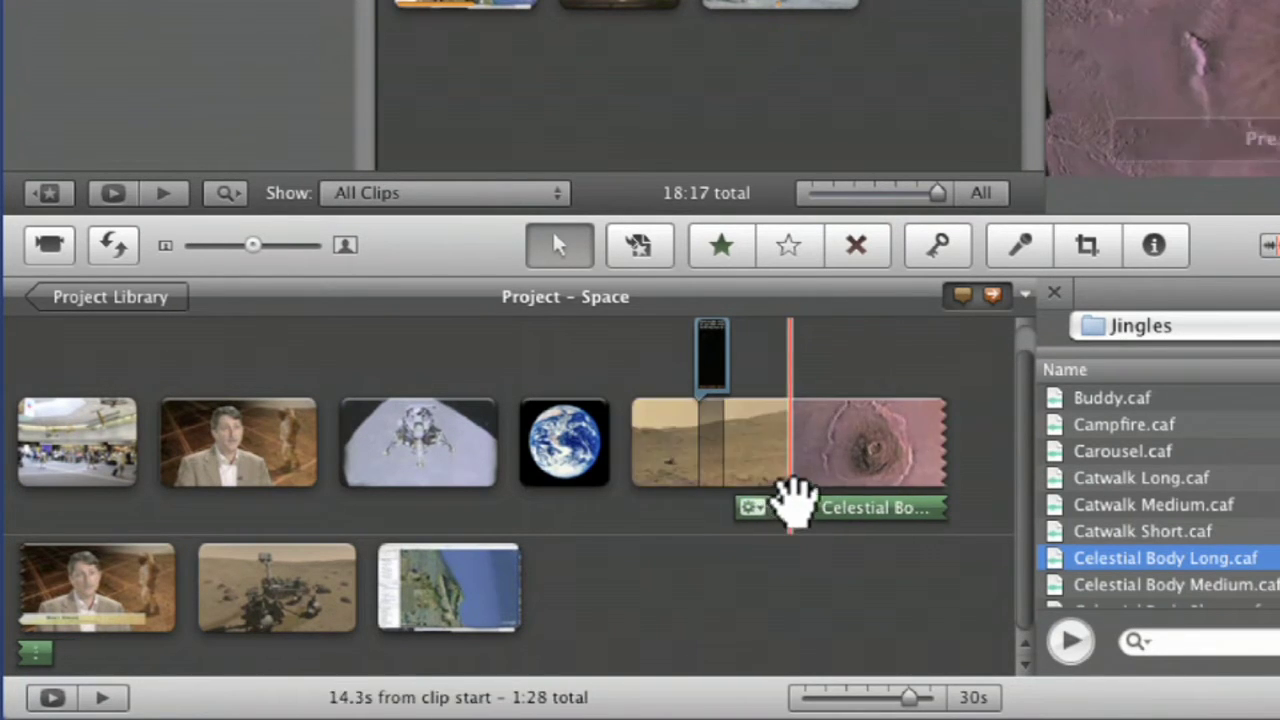
pyautogui.moveTo(912, 695); pyautogui.dragTo(852, 693)
pyautogui.moveTo(1029, 397); pyautogui.dragTo(1020, 482)
pyautogui.moveTo(675, 470); pyautogui.dragTo(730, 455)
# Step: Shift the music clip so it begins 15.3s into the crater clip
pyautogui.click(624, 450)
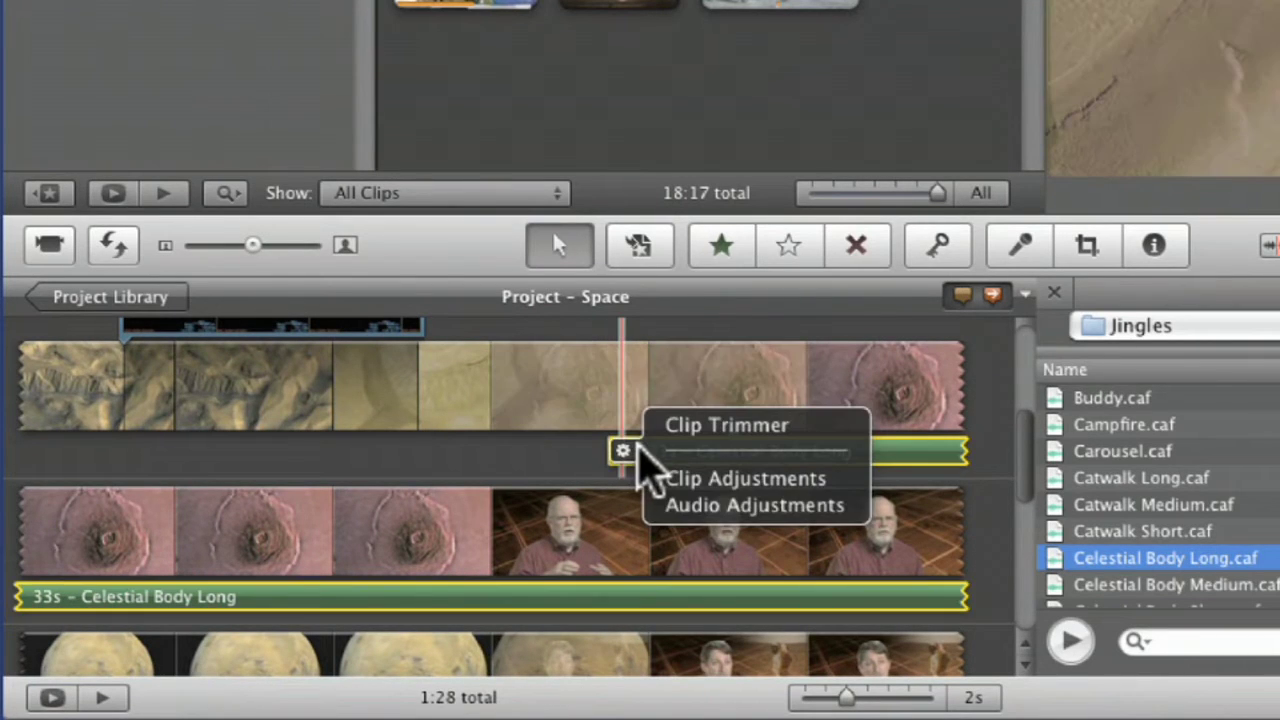
pyautogui.click(583, 478)
pyautogui.click(663, 471)
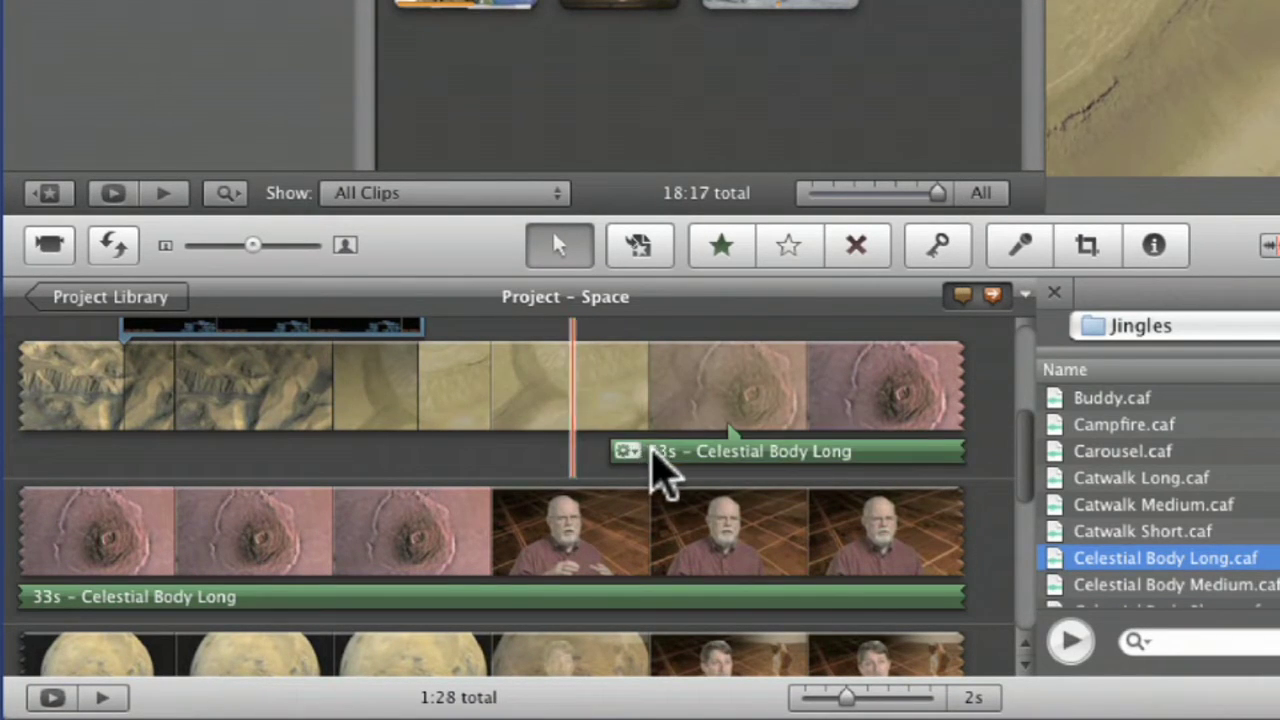
pyautogui.moveTo(657, 449)
pyautogui.mouseDown()
pyautogui.moveTo(670, 450)
pyautogui.moveTo(657, 451)
pyautogui.mouseUp()
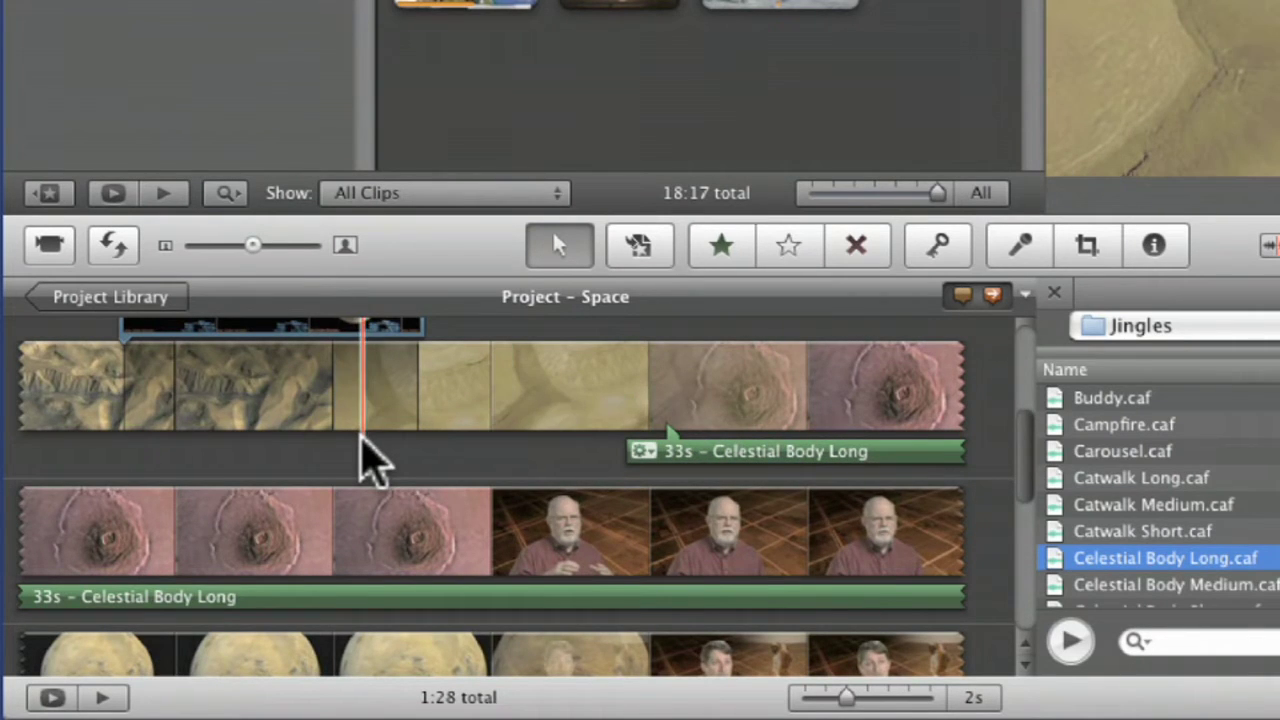
pyautogui.scroll(3, 371, 452)
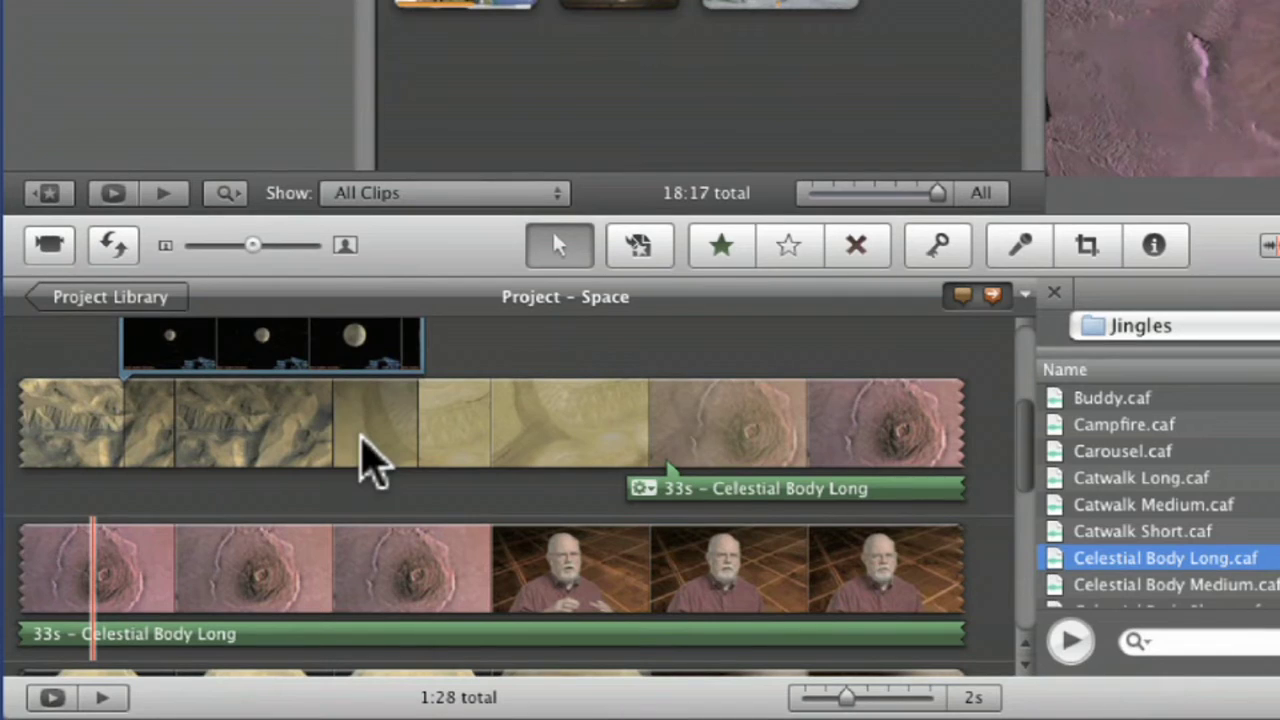
pyautogui.click(745, 492)
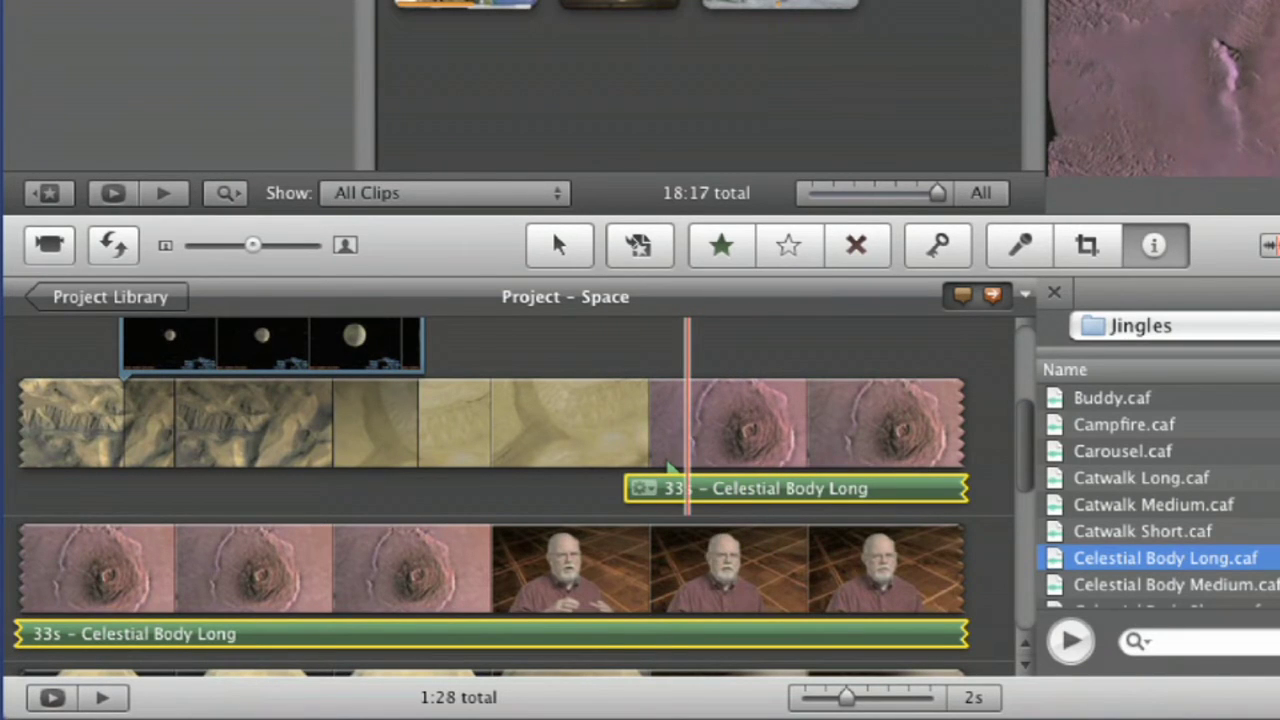
# Step: Set the music's Audio Inspector to reduce other tracks to 16%, then play the project
pyautogui.press('i')
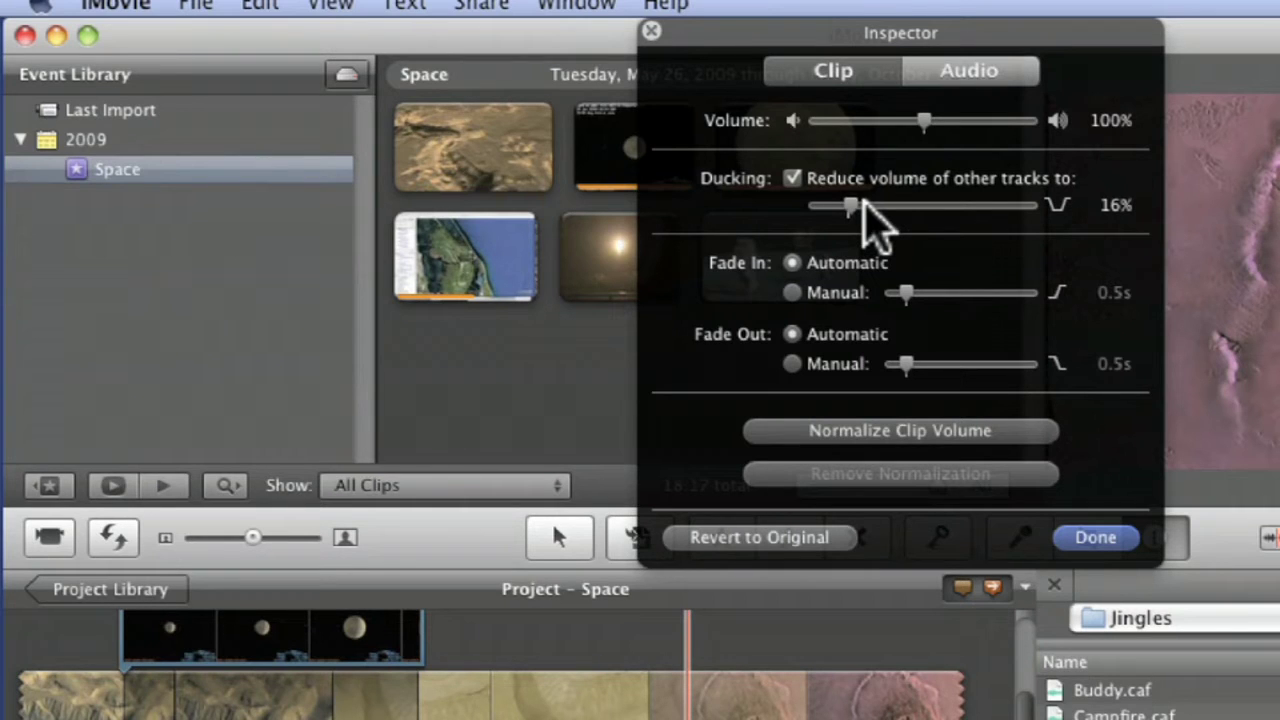
pyautogui.click(1096, 537)
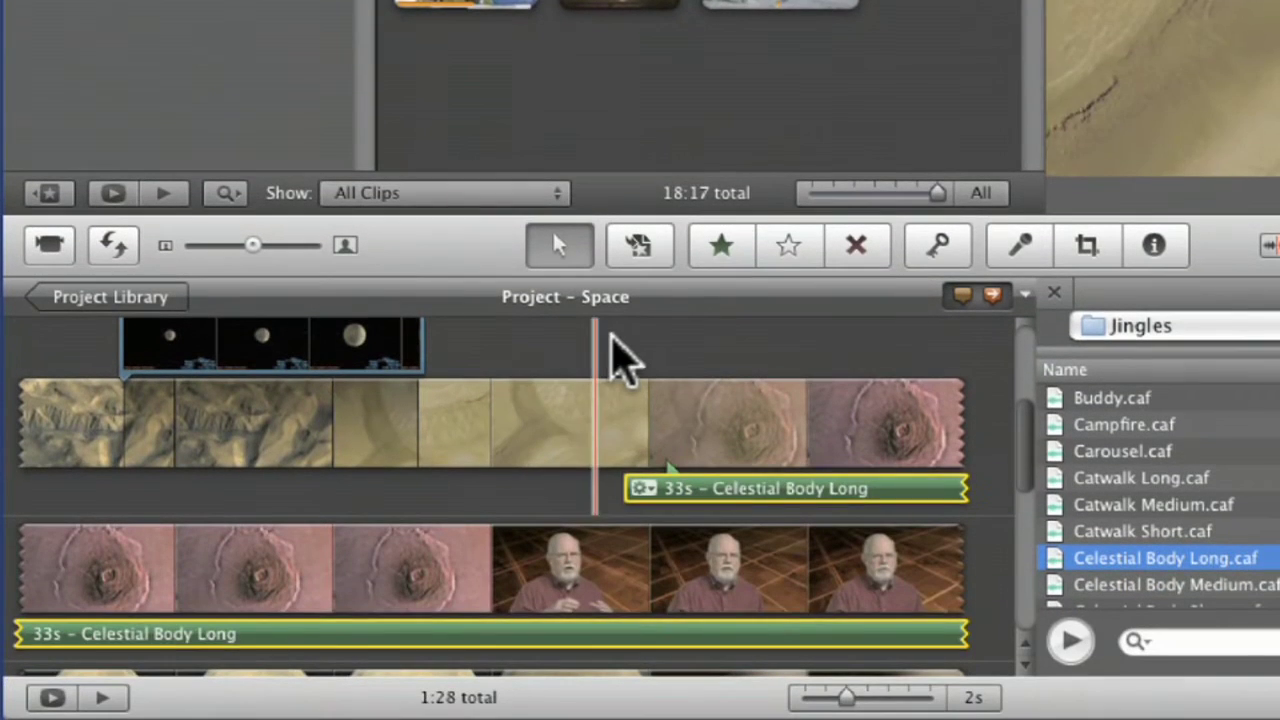
pyautogui.click(612, 336)
pyautogui.press('space')
pyautogui.scroll(2, 612, 337)
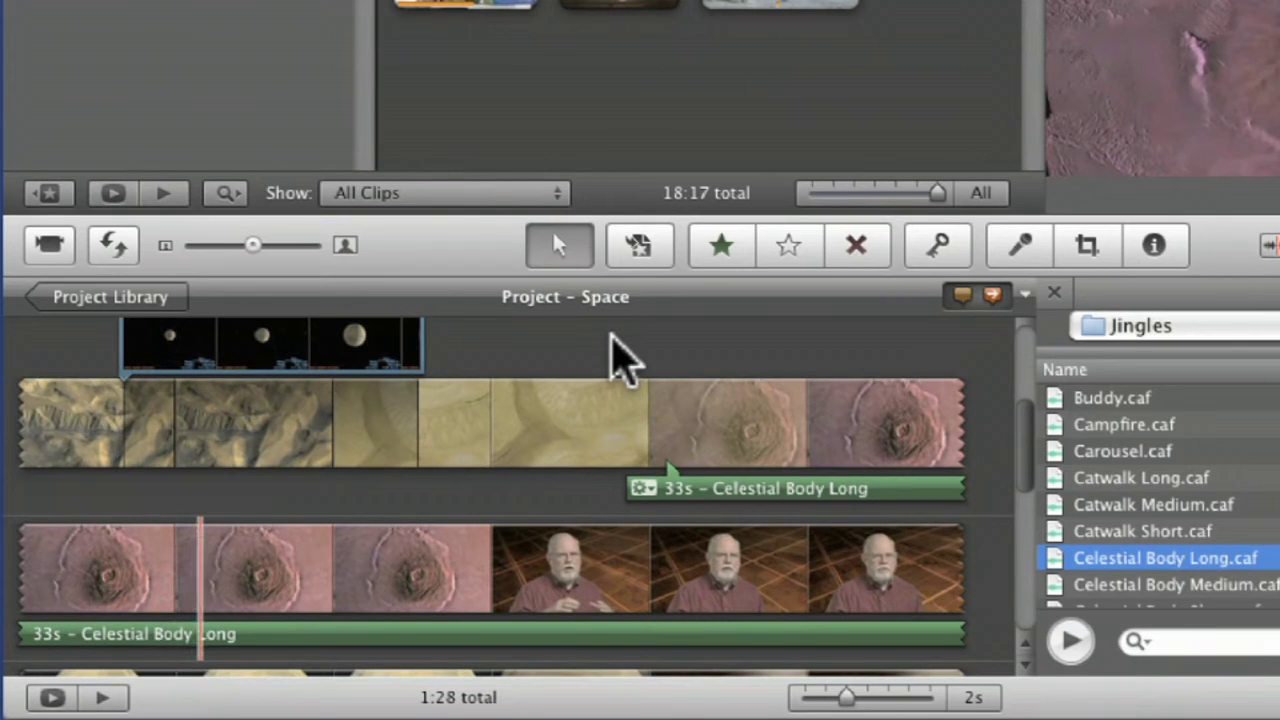
# Step: Lower the music clip's ducking level from 16% to 0%
pyautogui.click(785, 492)
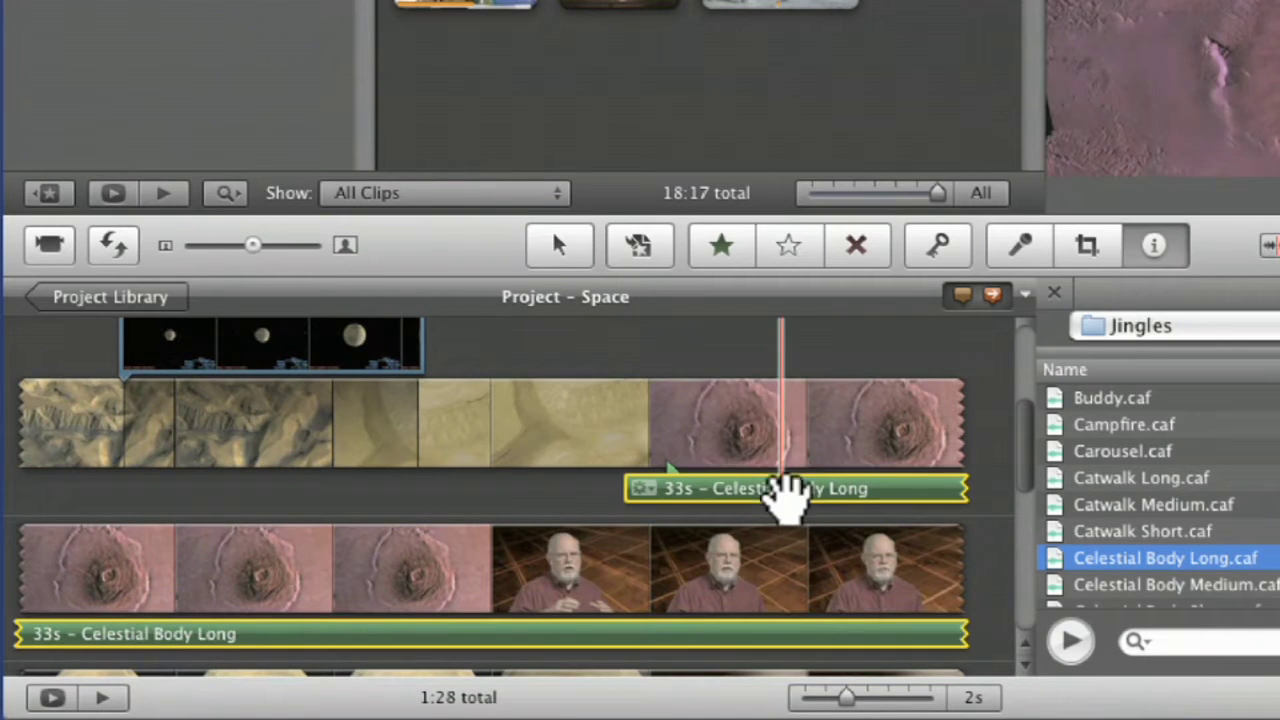
pyautogui.doubleClick(800, 487)
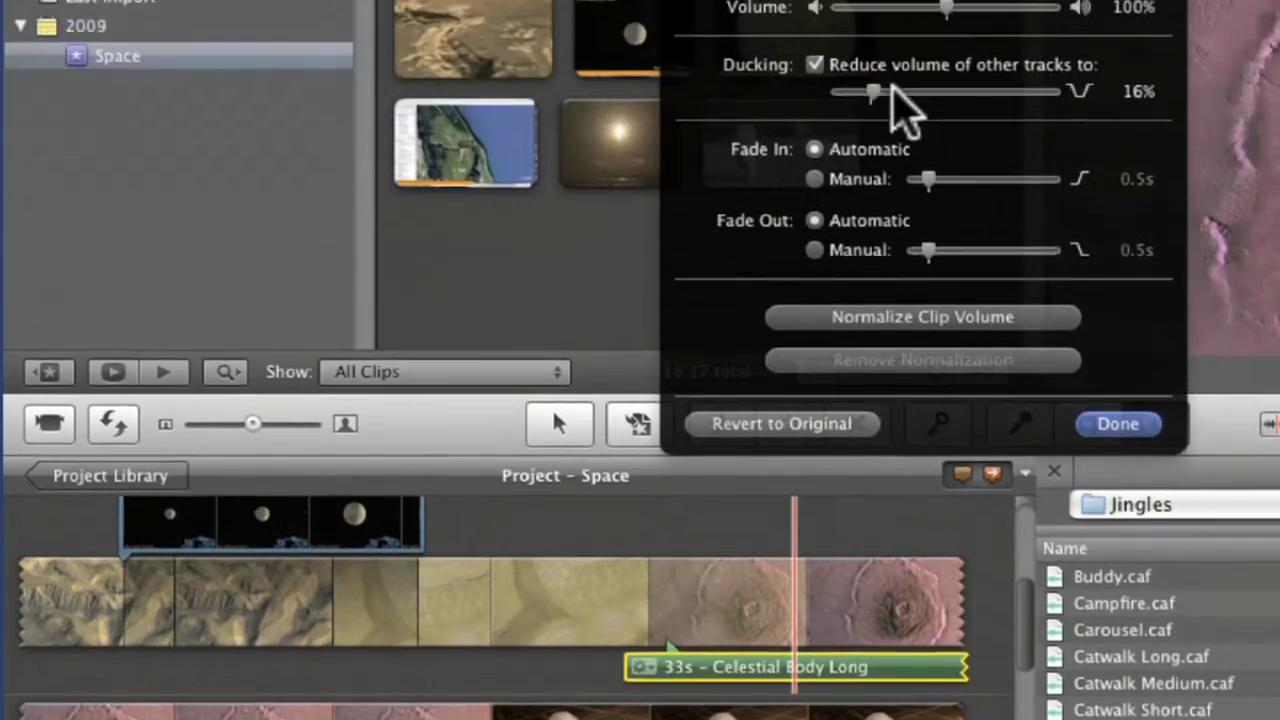
pyautogui.moveTo(893, 88); pyautogui.dragTo(797, 99)
pyautogui.click(1118, 524)
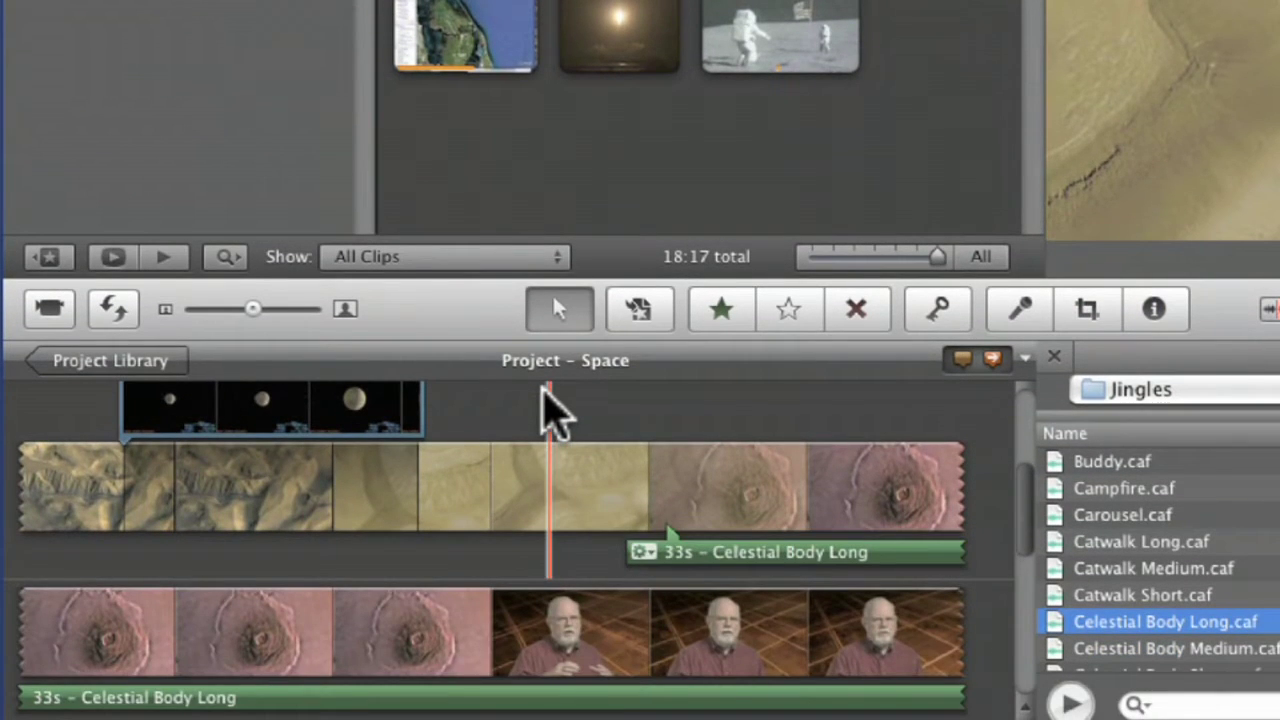
pyautogui.scroll(1, 555, 475)
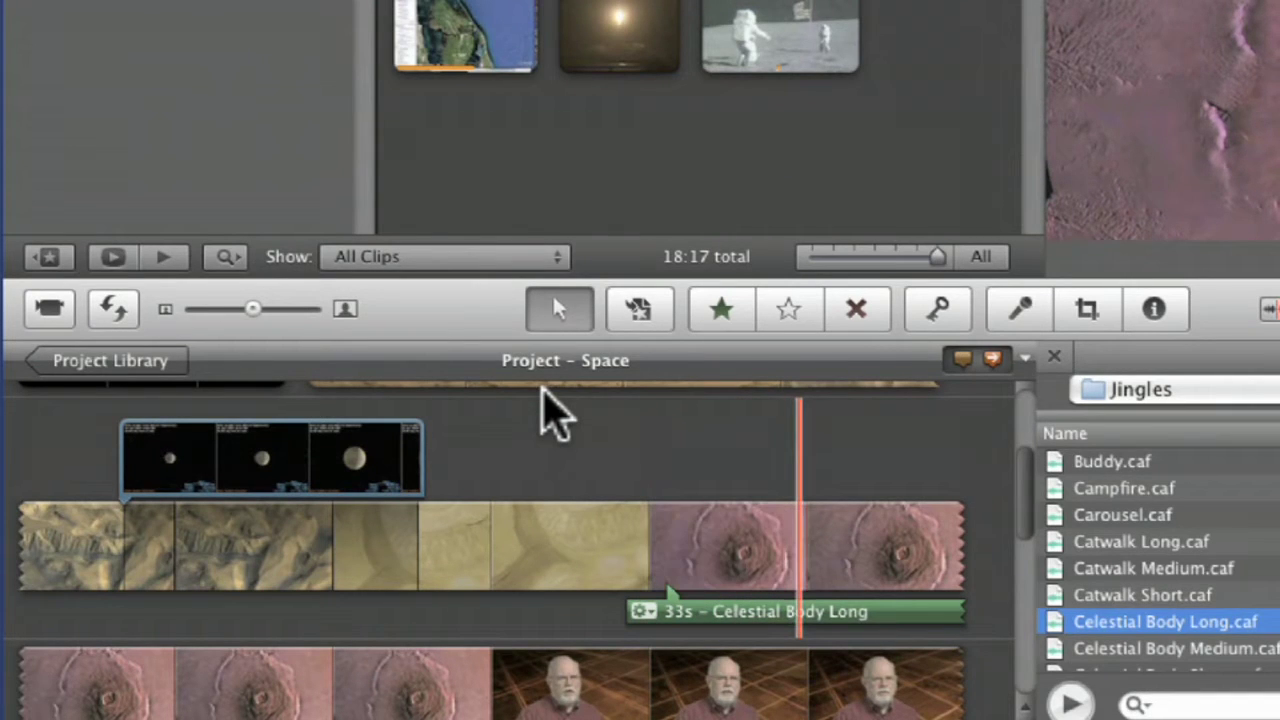
# Step: Give the music a manual 1.2-second fade-in and play the project
pyautogui.doubleClick(742, 600)
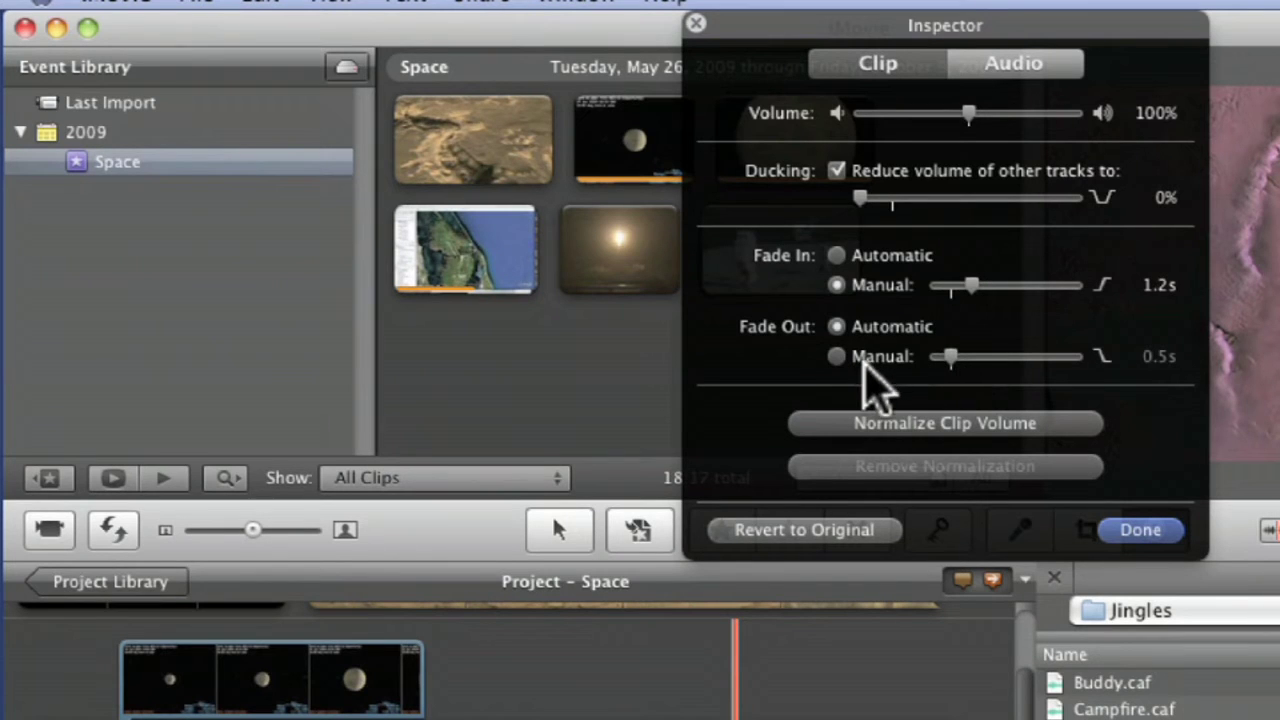
pyautogui.click(1141, 530)
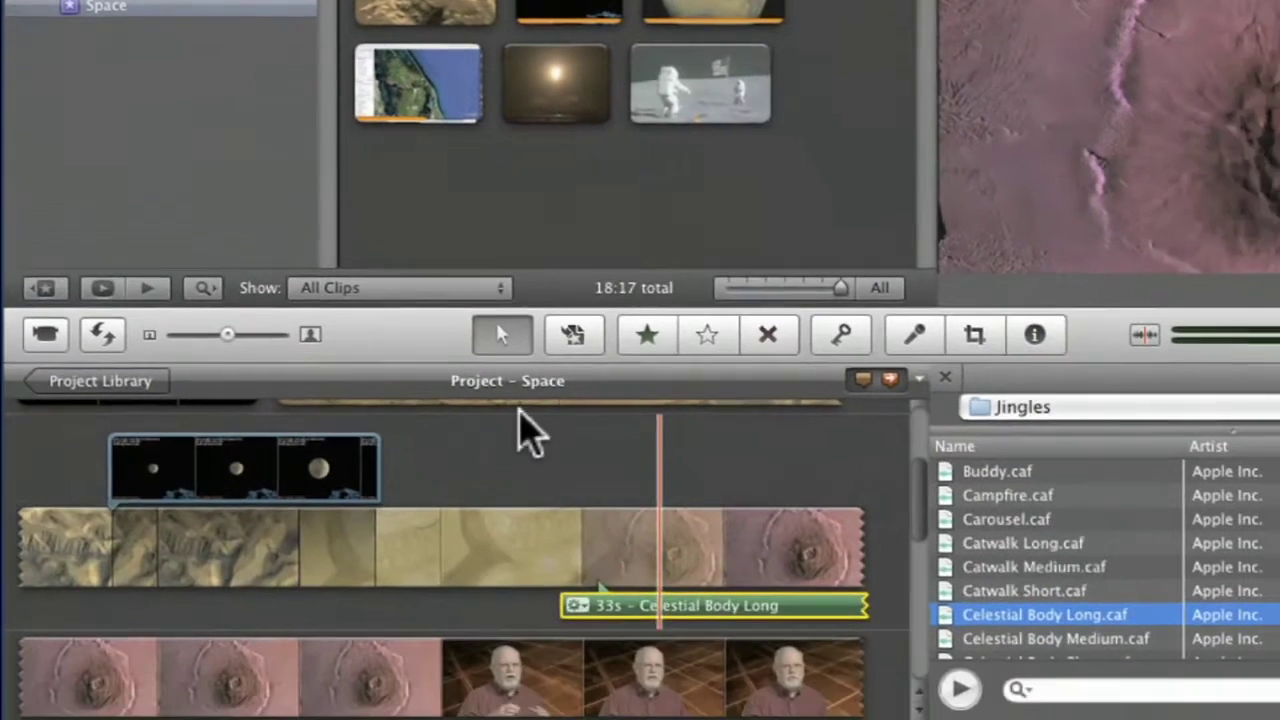
pyautogui.press('space')
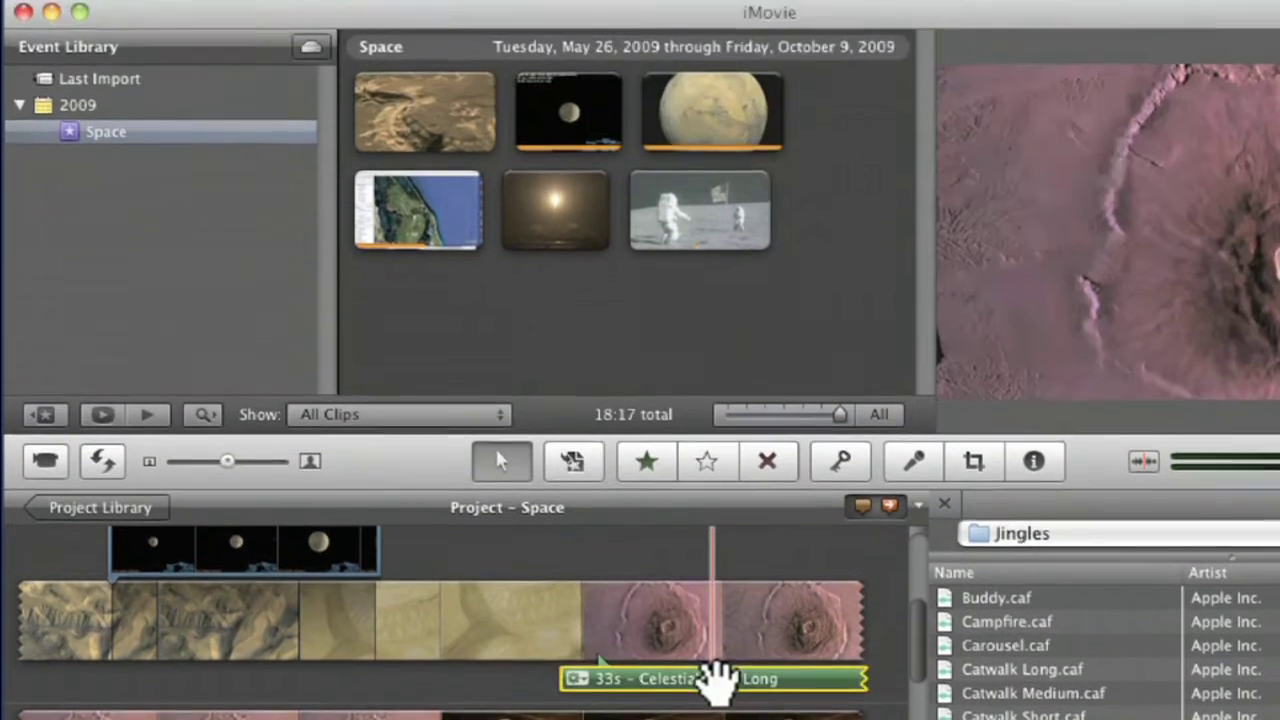
# Step: Switch the music clip's fade-in to Automatic in the Audio Inspector
pyautogui.doubleClick(712, 553)
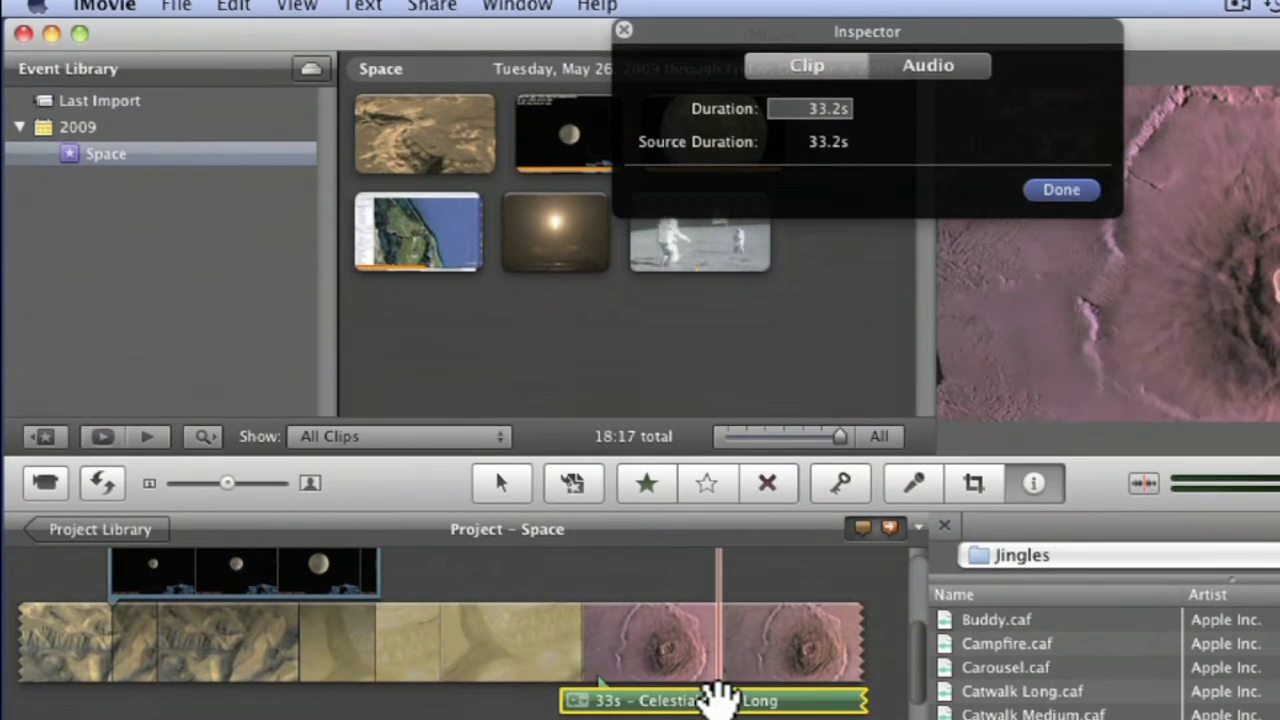
pyautogui.click(930, 0)
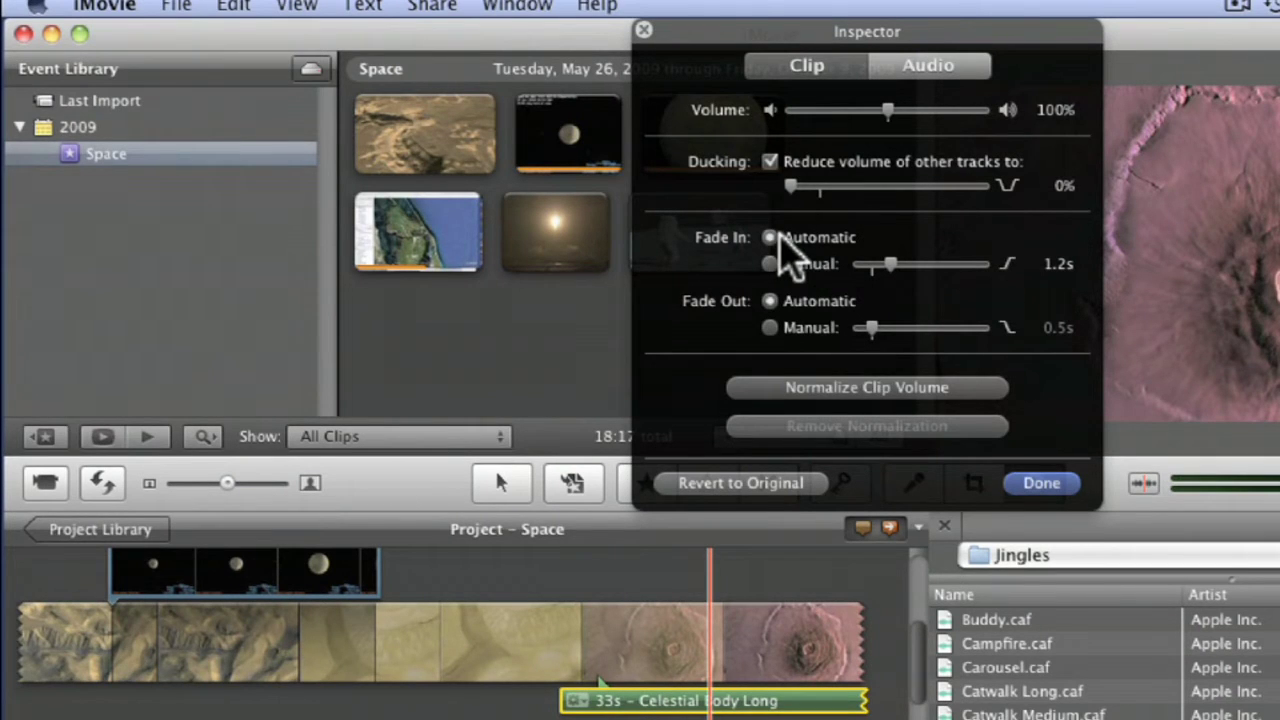
pyautogui.click(1045, 483)
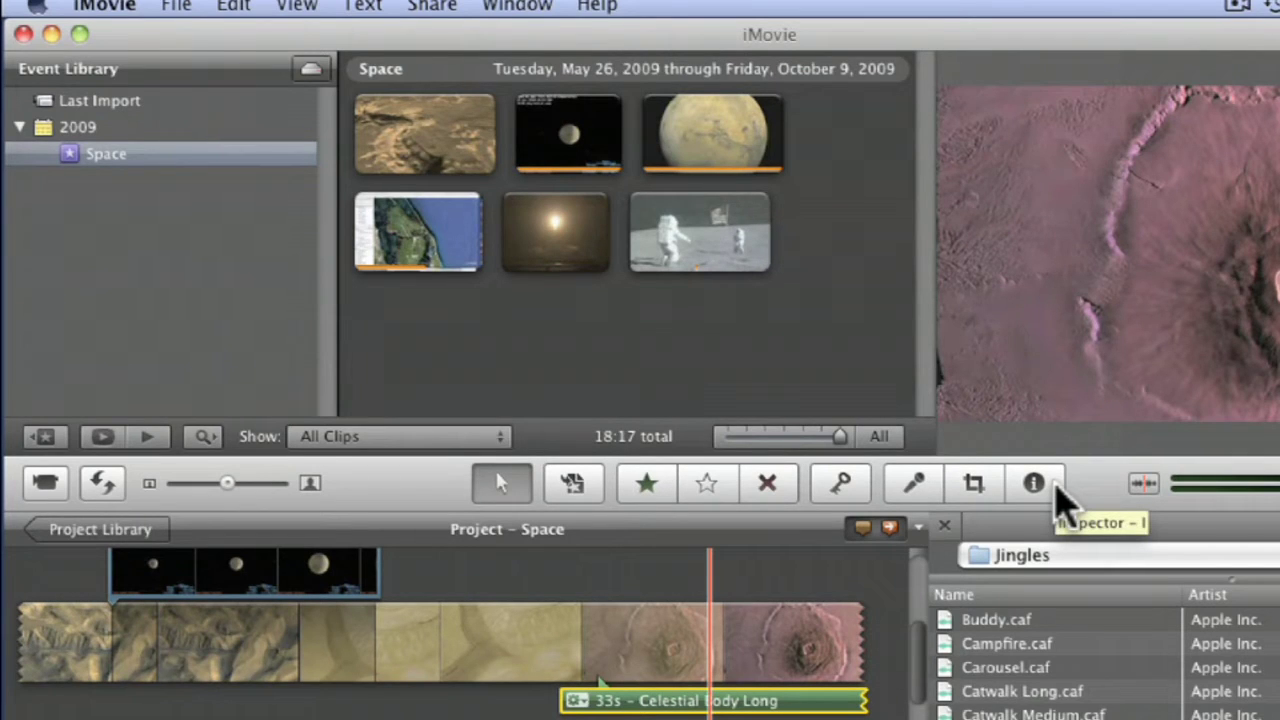
# Step: Reopen the music clip's audio settings to verify them, then close the Inspector
pyautogui.click(1040, 485)
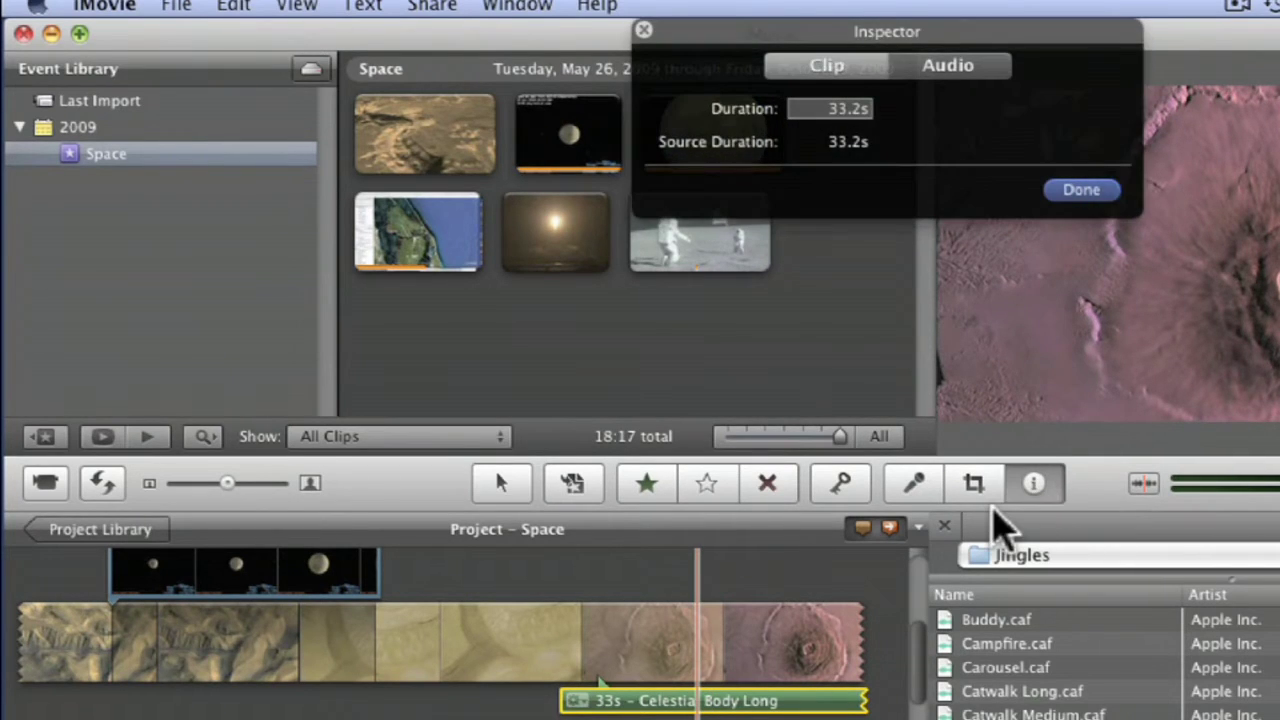
pyautogui.click(966, 68)
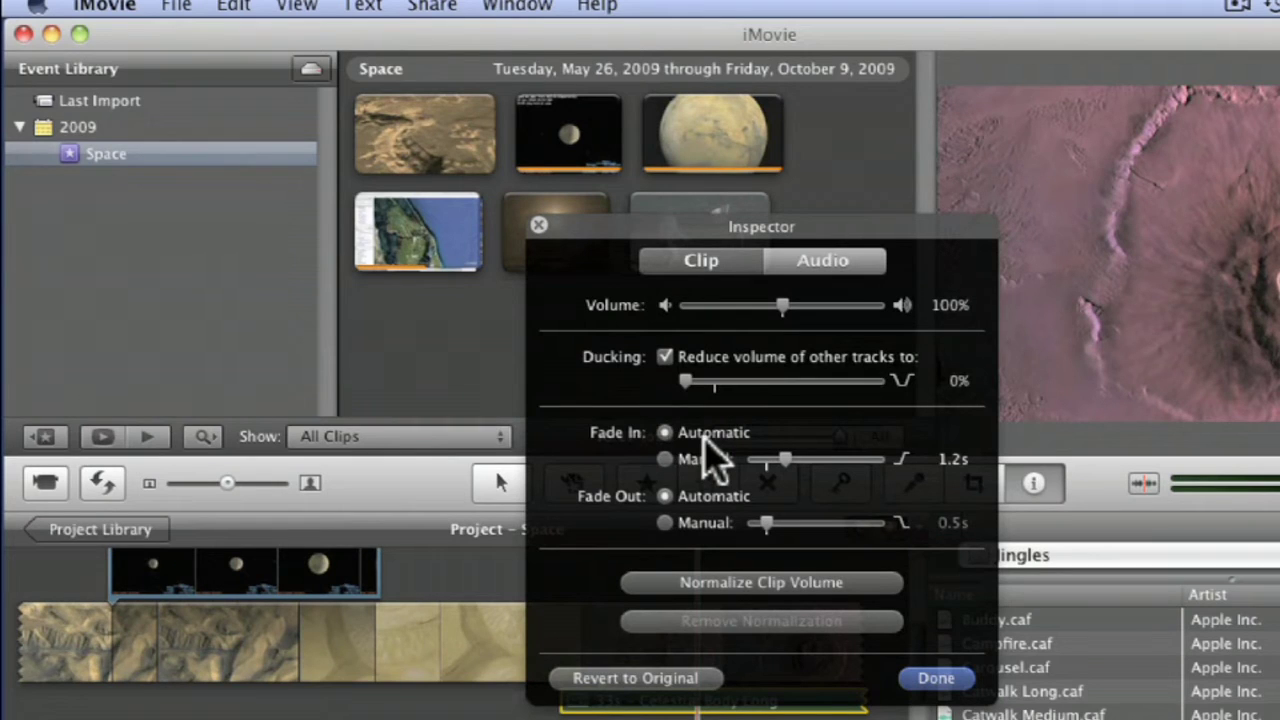
pyautogui.click(539, 225)
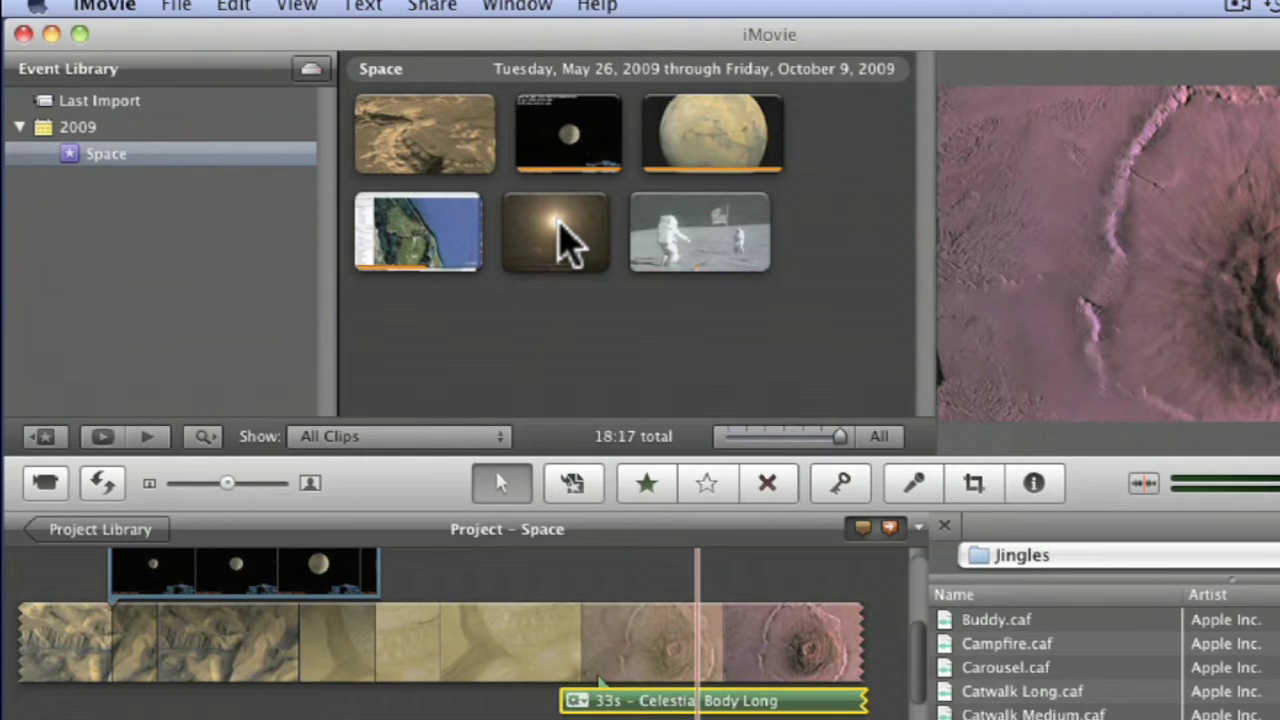
# Step: Select the end of the astronaut clip and bring up its actions menu without choosing anything
pyautogui.click(714, 245)
pyautogui.moveTo(714, 232); pyautogui.dragTo(794, 240)
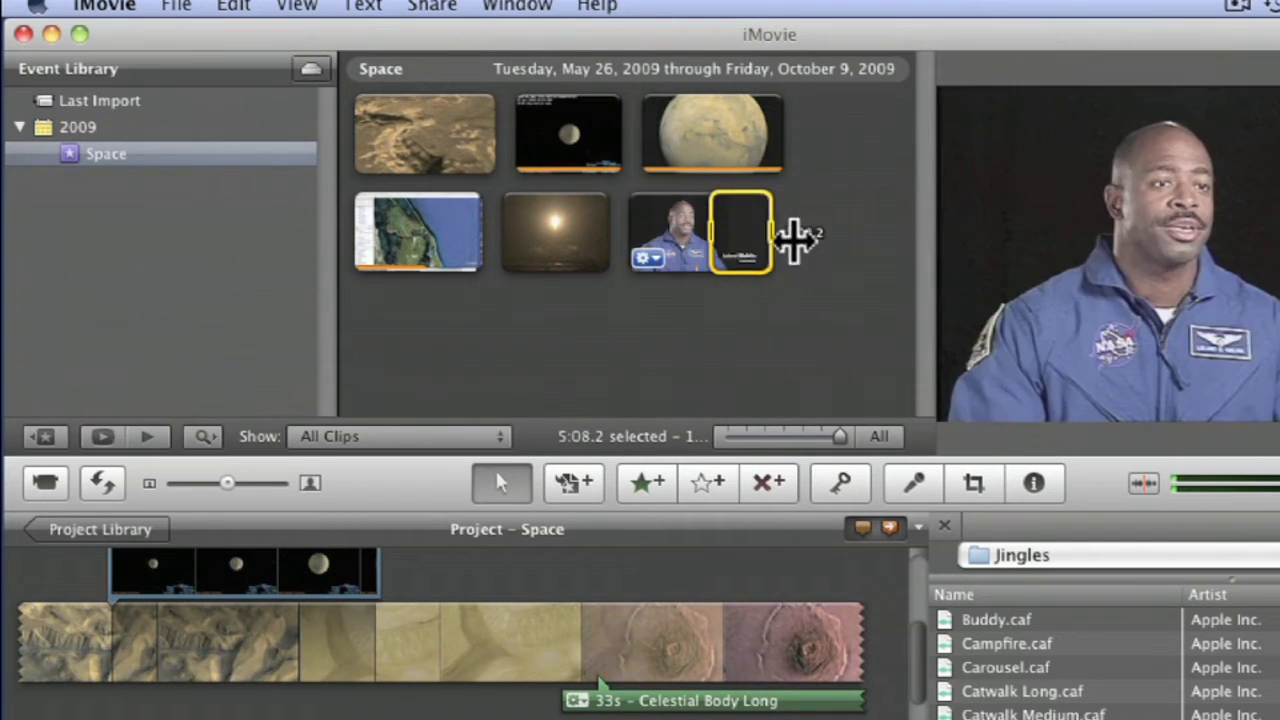
pyautogui.rightClick(742, 240)
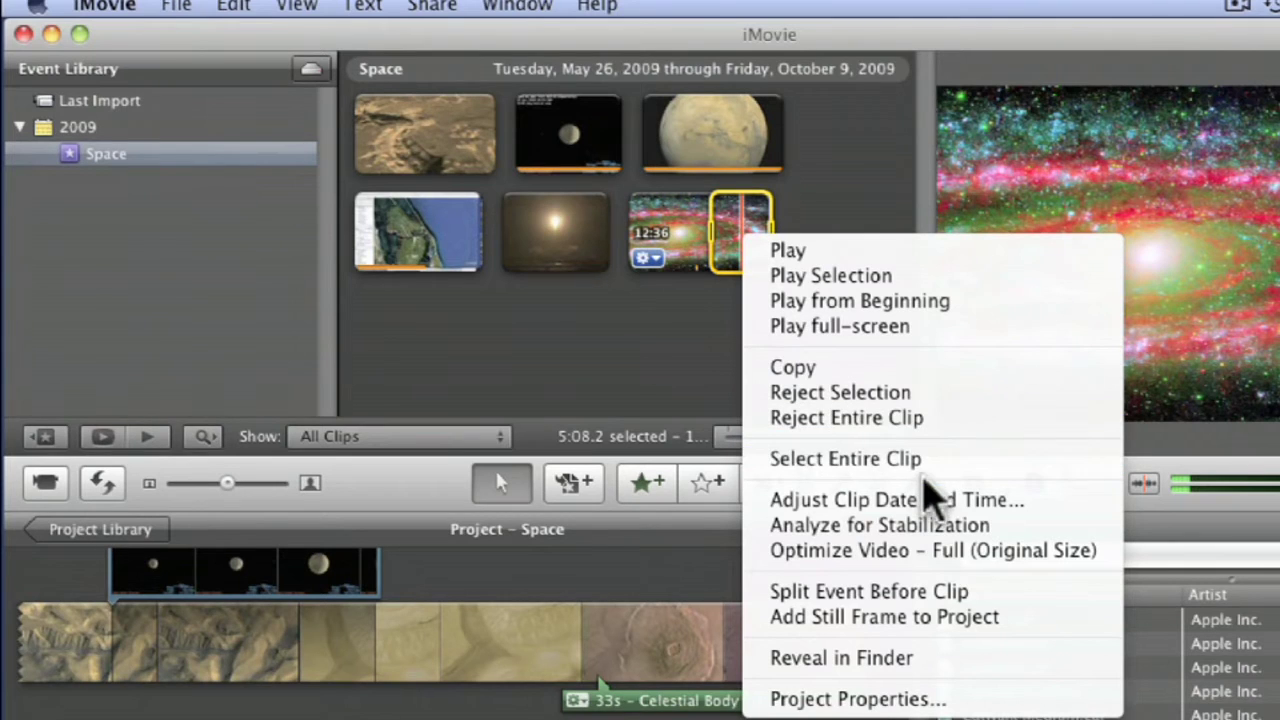
pyautogui.click(631, 380)
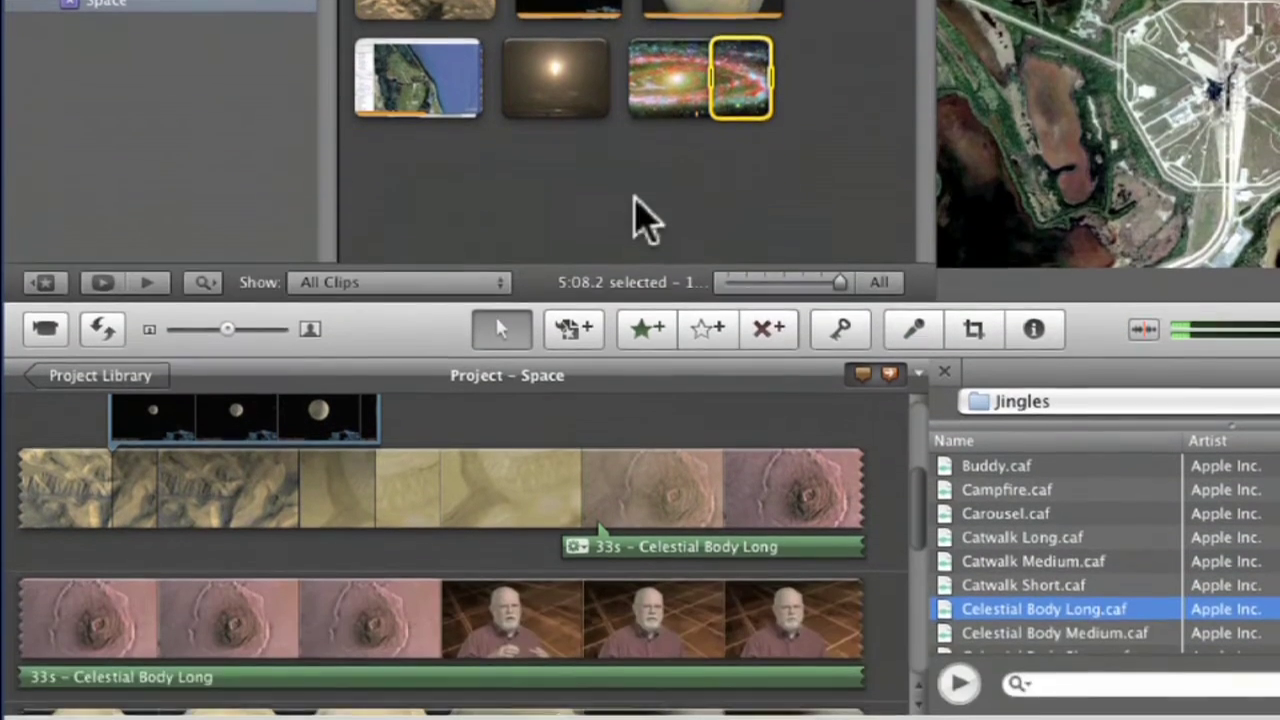
pyautogui.scroll(-2, 925, 490)
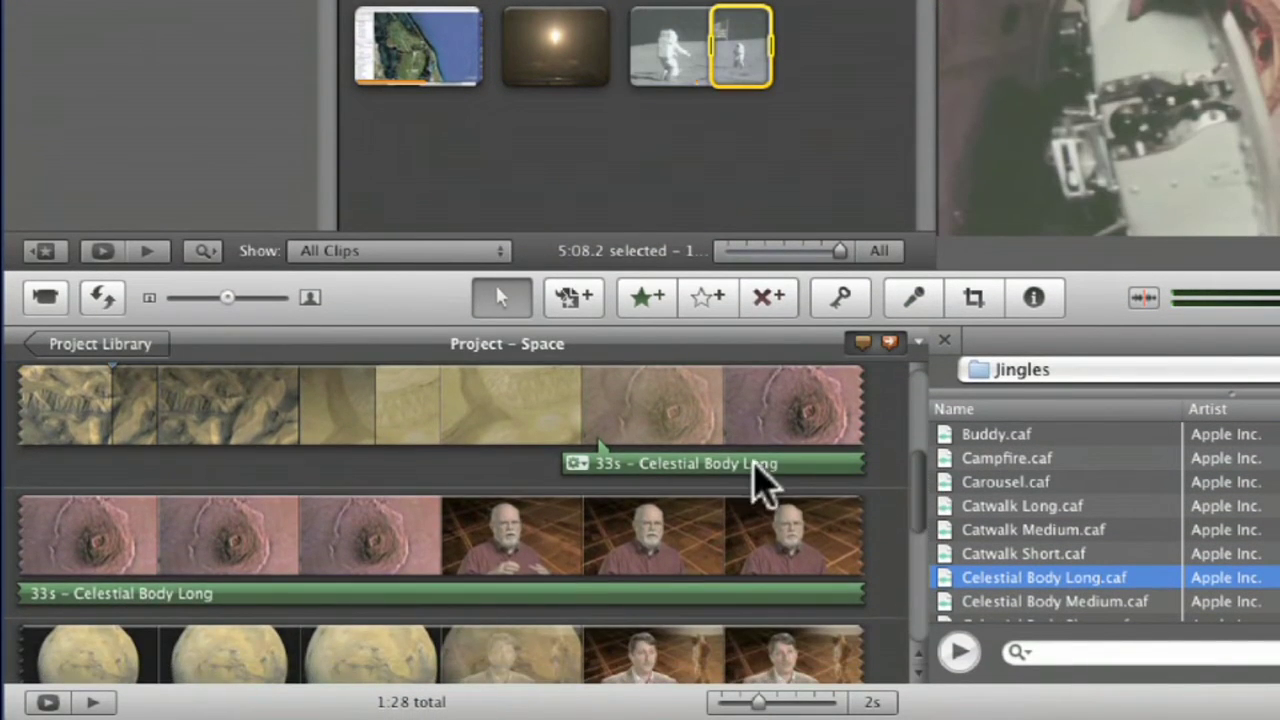
# Step: Delete the Celestial Body Long music clip and zoom the timeline to 30s
pyautogui.click(757, 466)
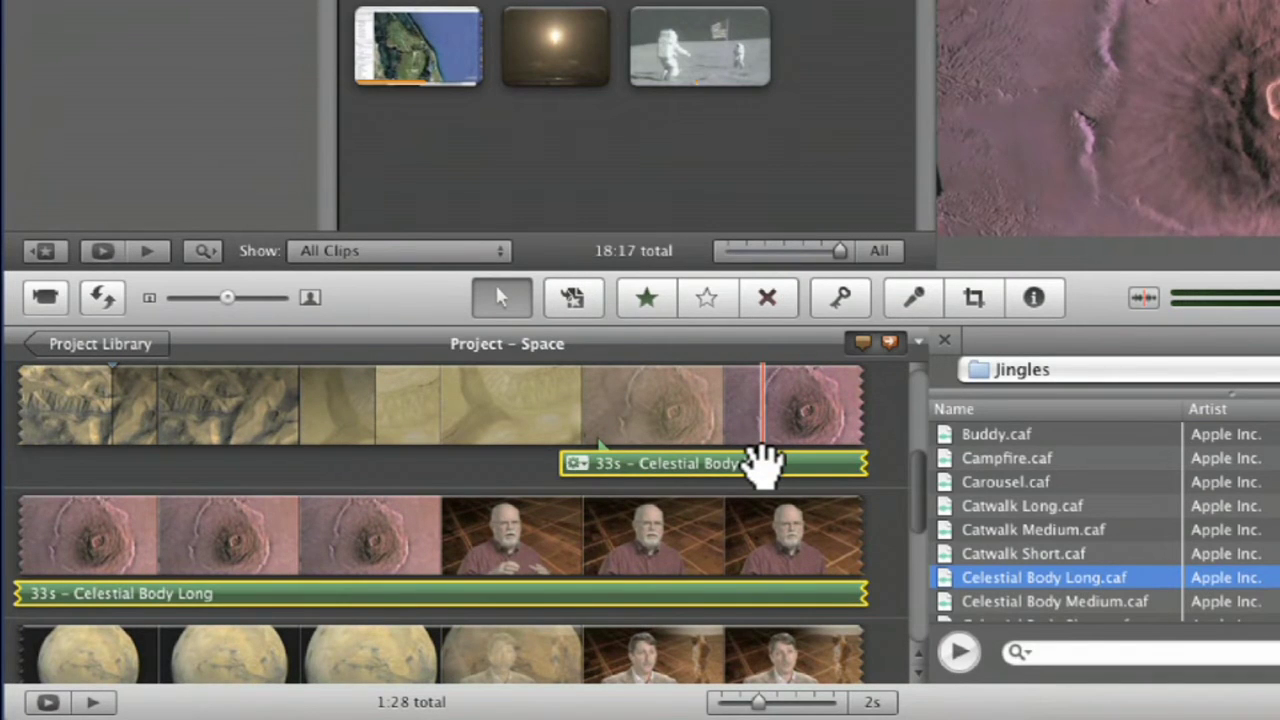
pyautogui.press('Delete')
pyautogui.click(738, 548)
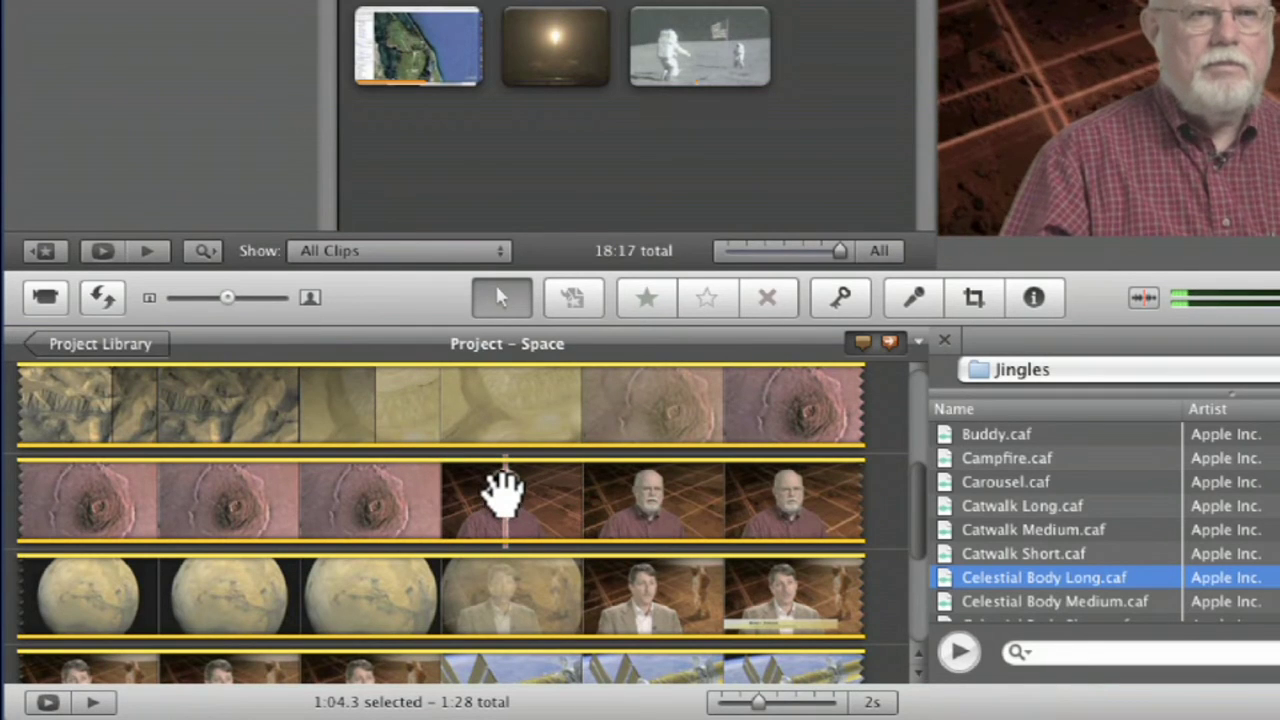
pyautogui.moveTo(760, 703); pyautogui.dragTo(815, 705)
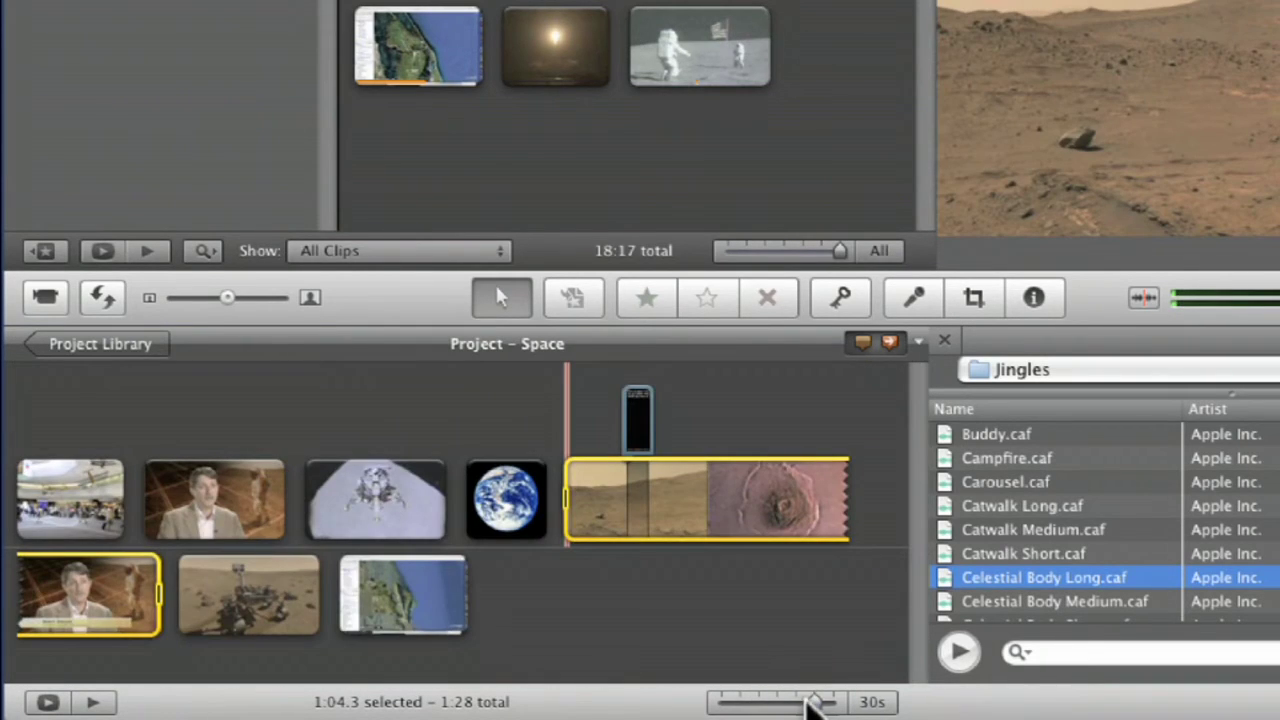
# Step: Detach the Mars clip's audio to its own track and delete a 15.9-second early section
pyautogui.rightClick(729, 505)
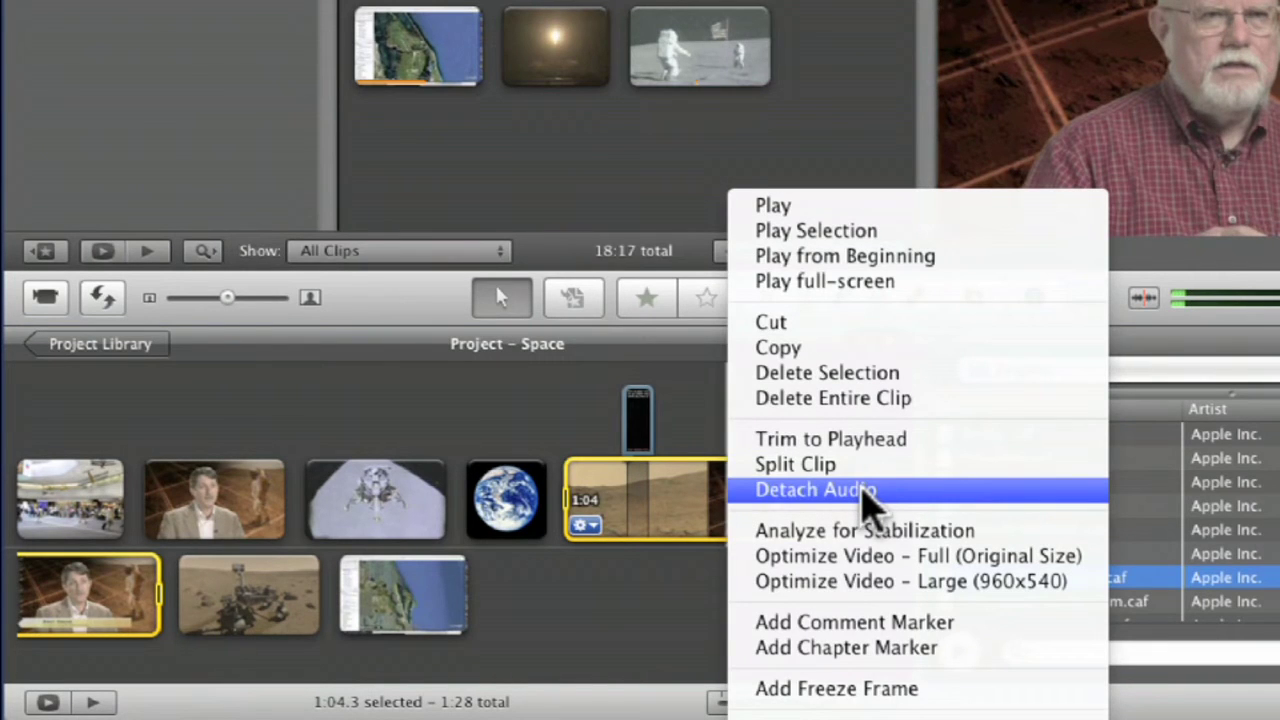
pyautogui.click(864, 497)
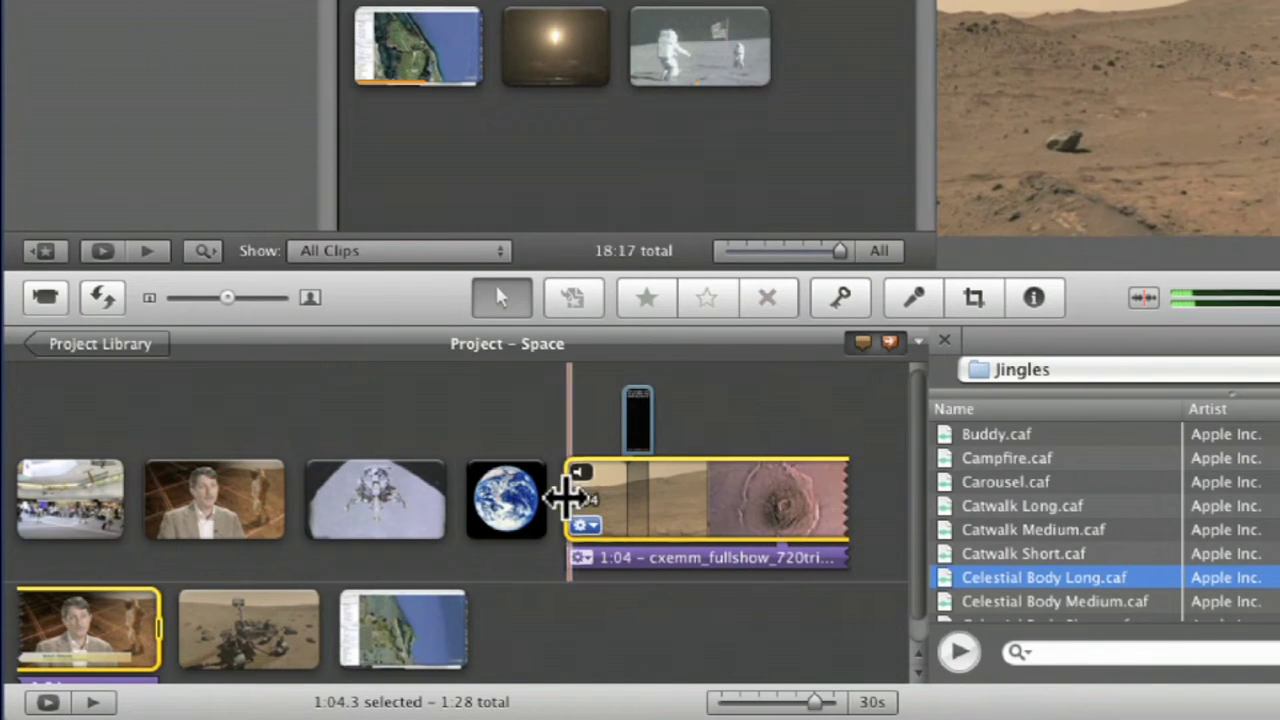
pyautogui.moveTo(565, 497); pyautogui.dragTo(700, 518)
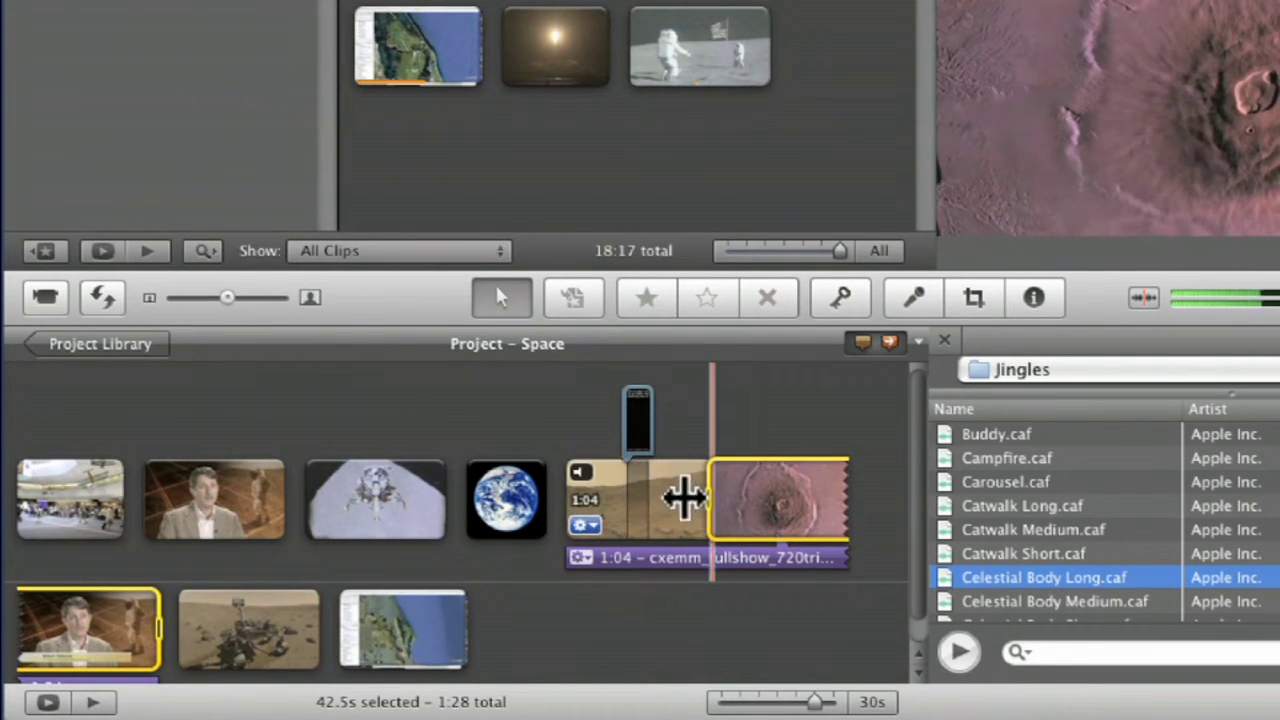
pyautogui.moveTo(683, 497); pyautogui.dragTo(566, 497)
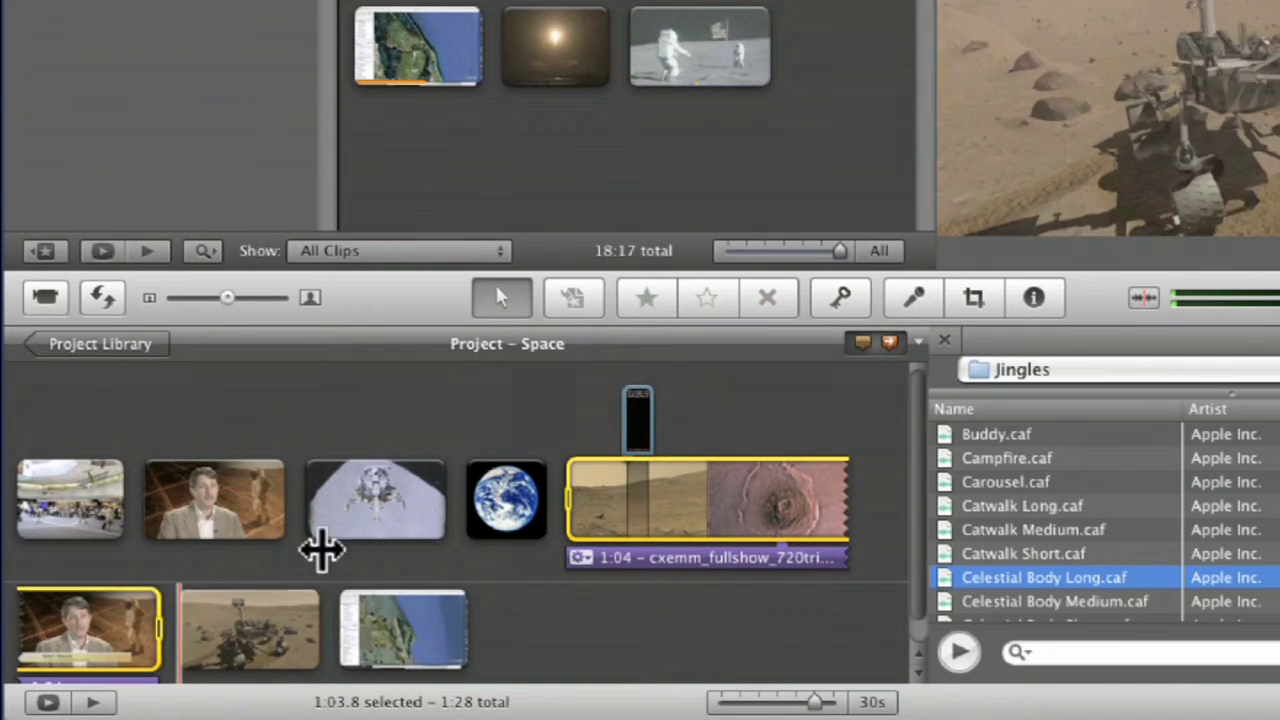
pyautogui.moveTo(717, 491); pyautogui.dragTo(664, 494)
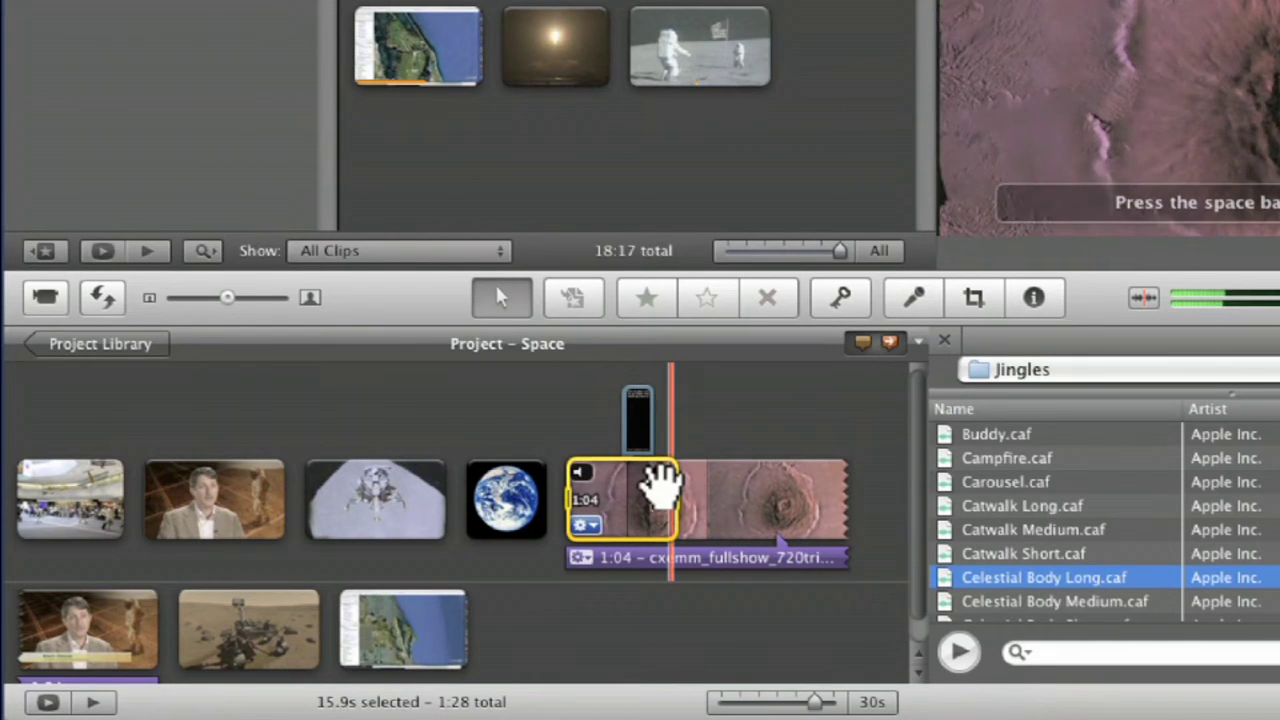
pyautogui.press('Delete')
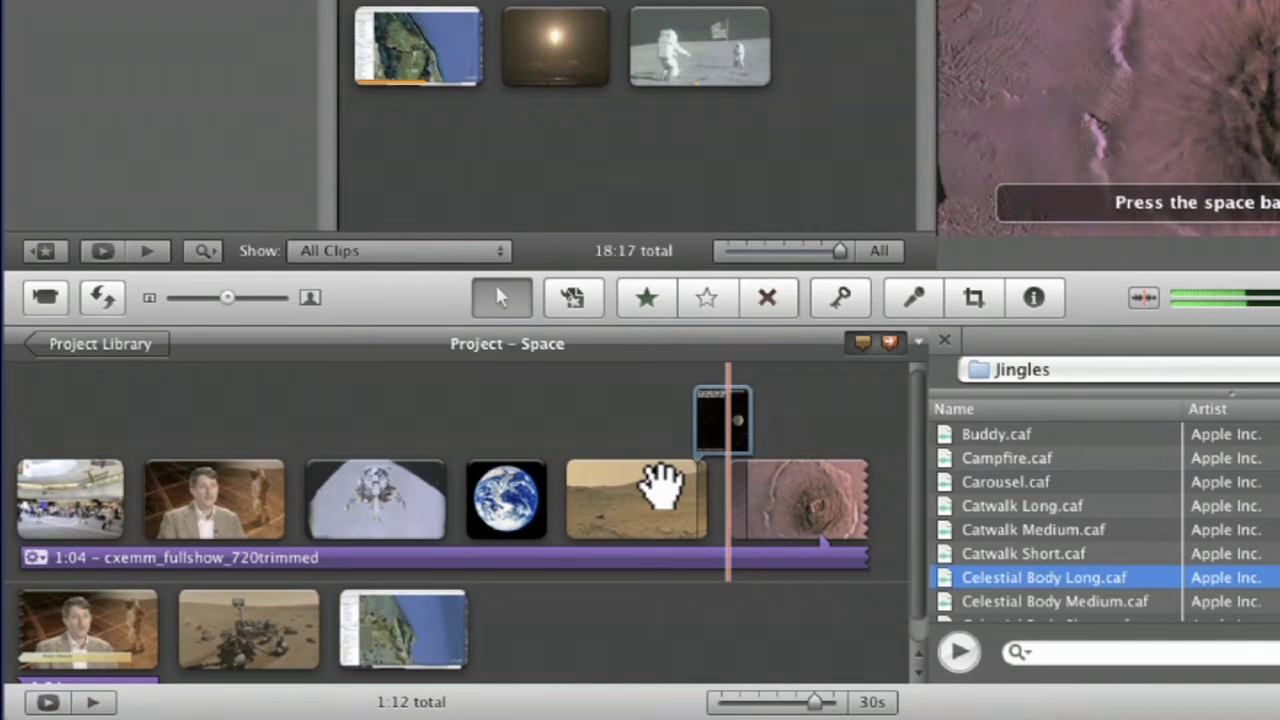
pyautogui.moveTo(94, 557); pyautogui.dragTo(181, 550)
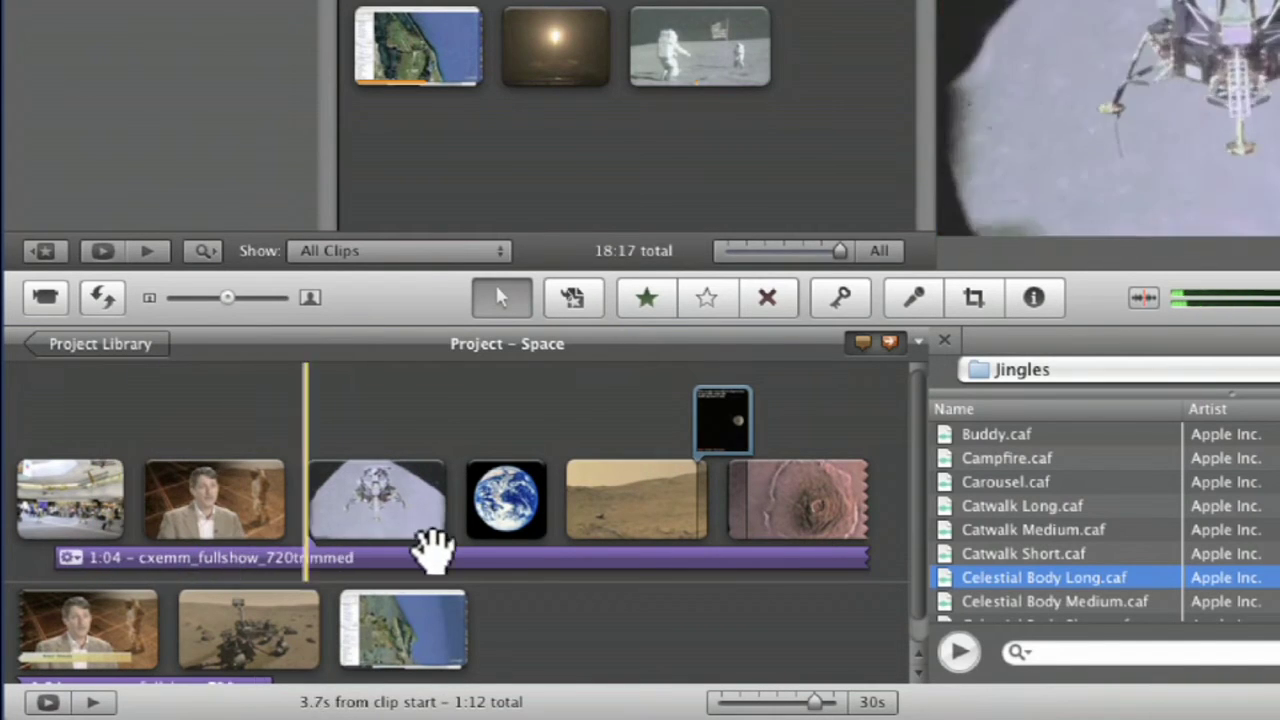
# Step: Shift the purple detached audio bar earlier, then delete it from the Space timeline
pyautogui.moveTo(622, 548); pyautogui.dragTo(465, 590)
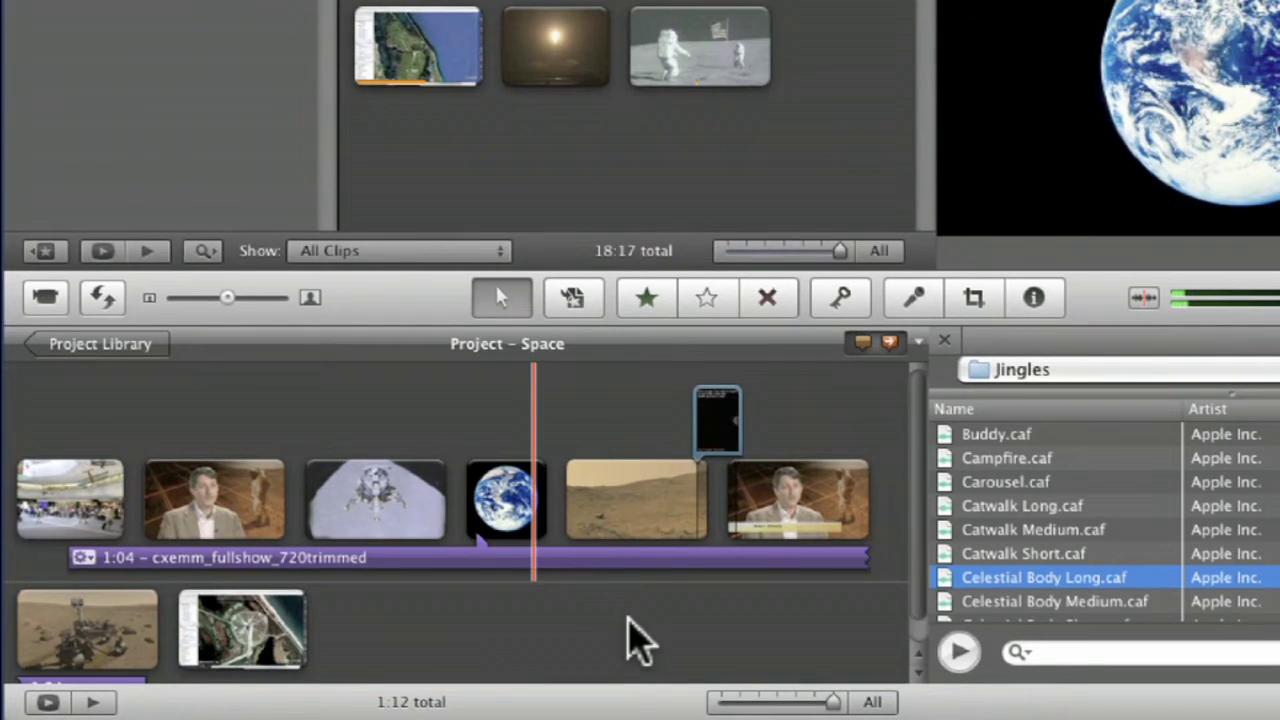
pyautogui.click(385, 557)
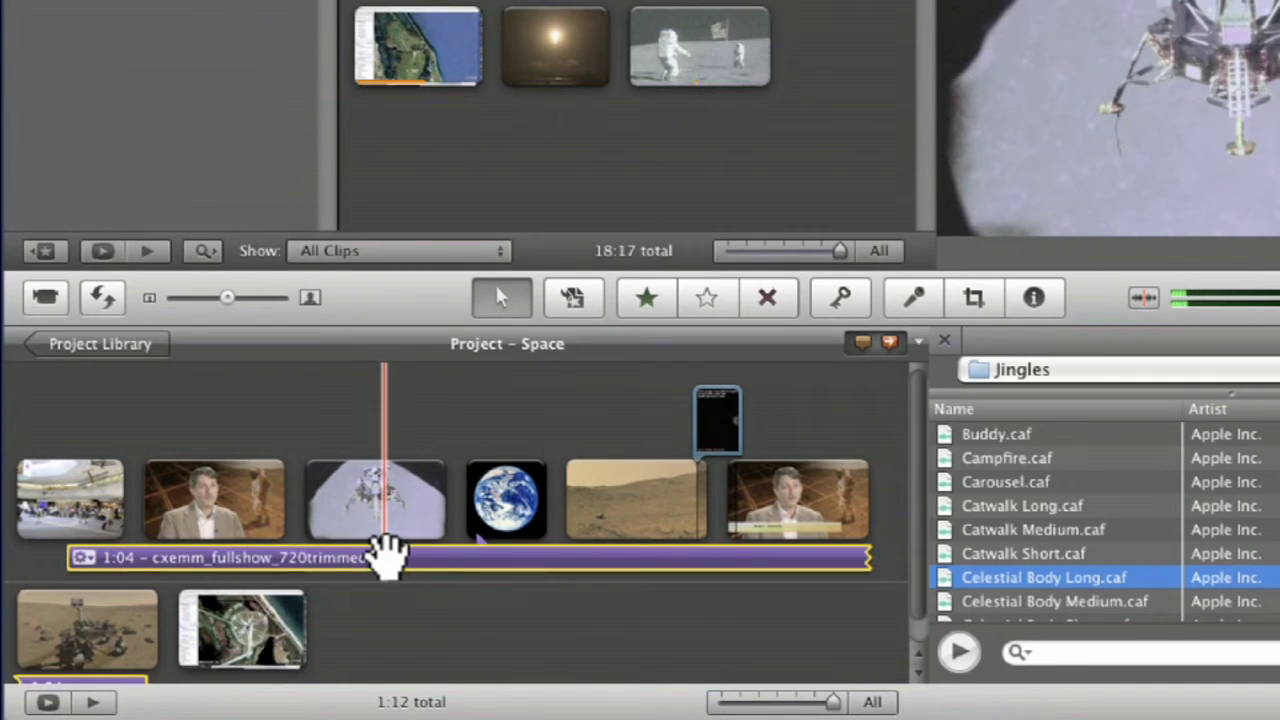
pyautogui.press('Delete')
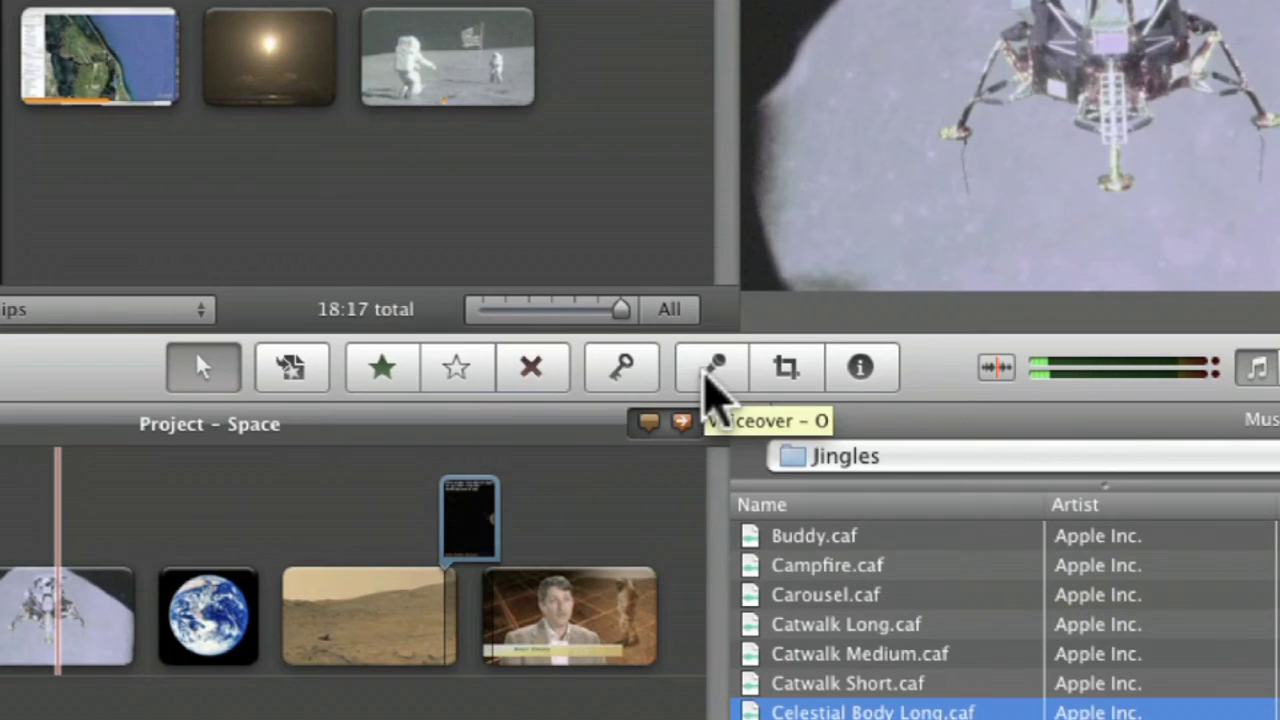
pyautogui.click(712, 380)
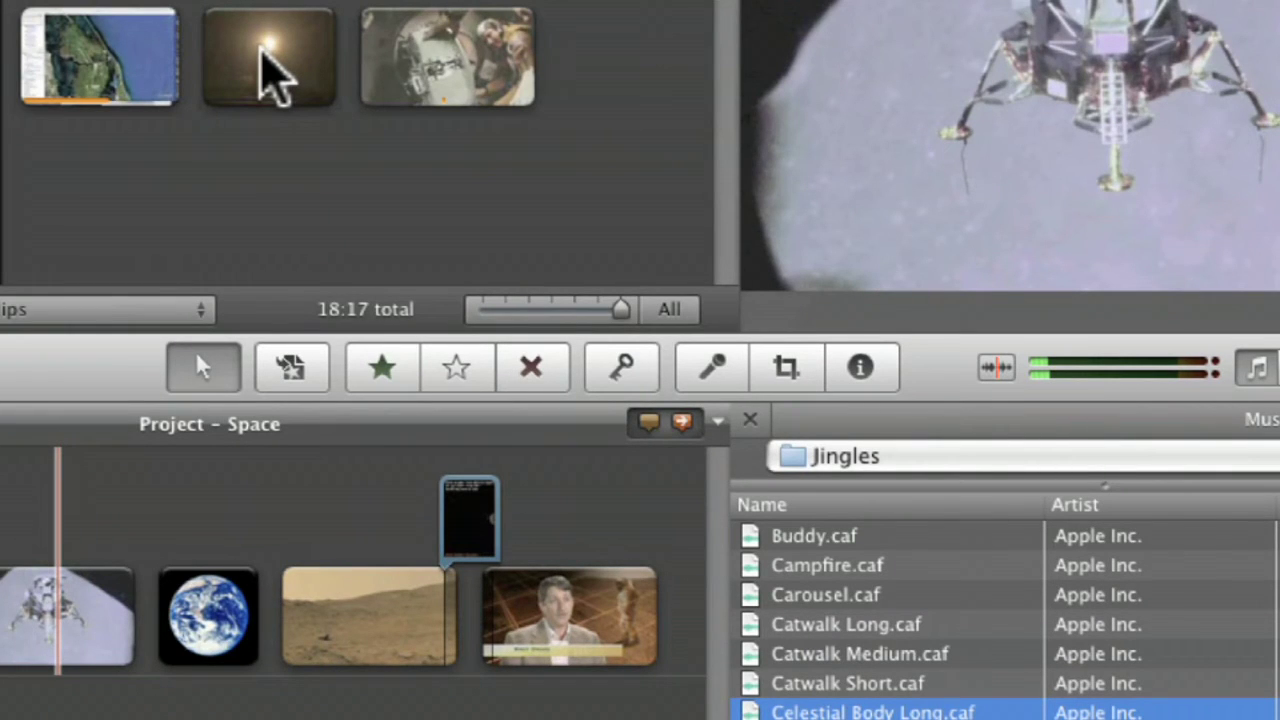
# Step: Add a 37.6-second range of the shuttle launch clip as audio only beneath the first clips
pyautogui.click(264, 72)
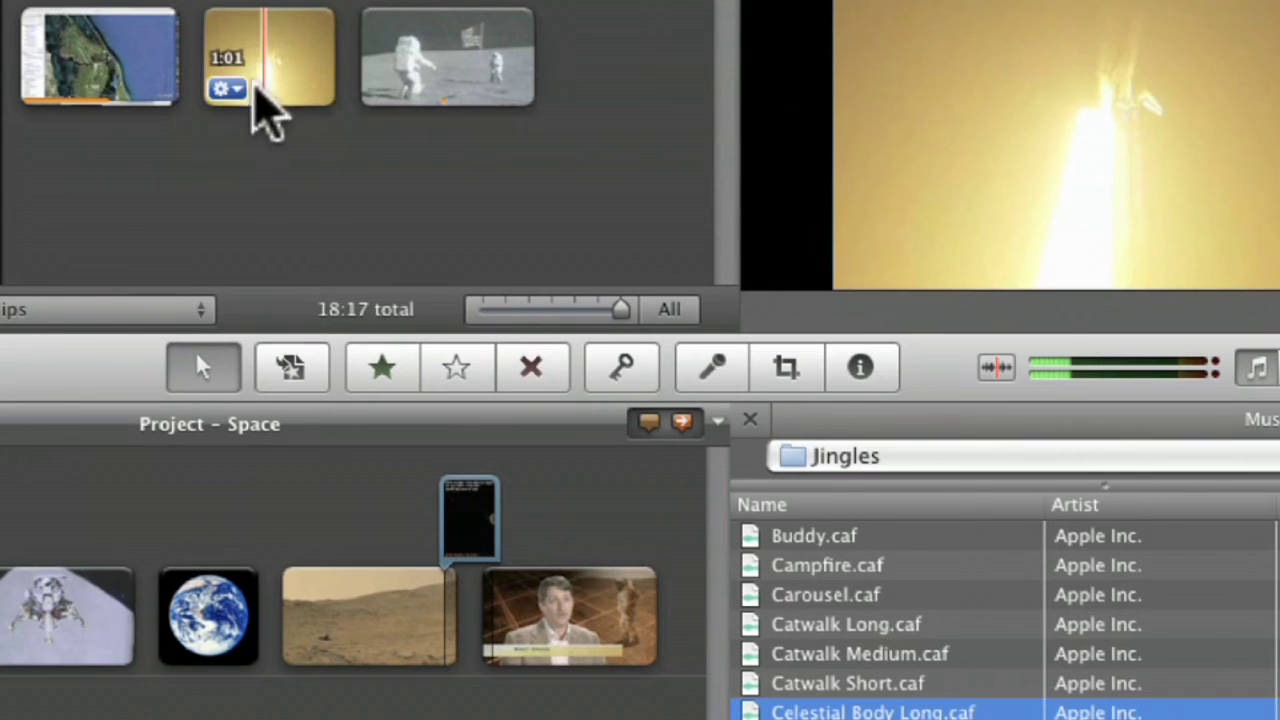
pyautogui.moveTo(266, 57); pyautogui.dragTo(40, 622)
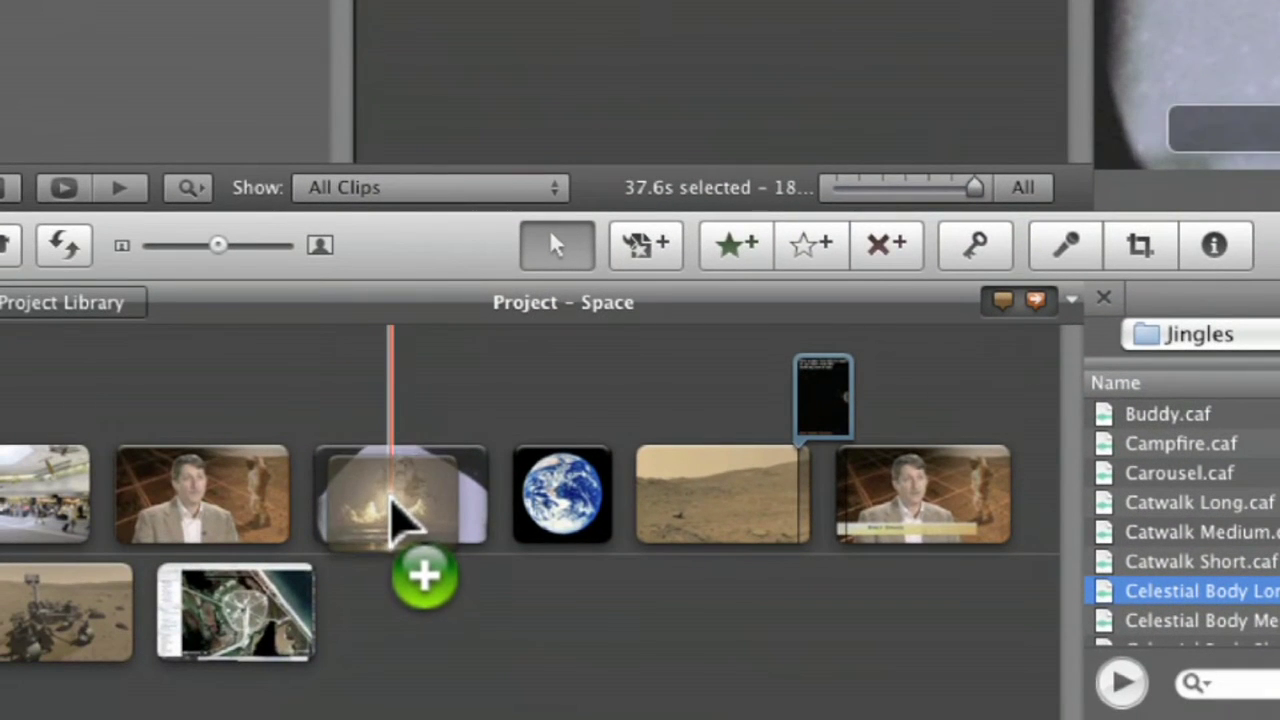
pyautogui.moveTo(391, 500); pyautogui.dragTo(391, 496)
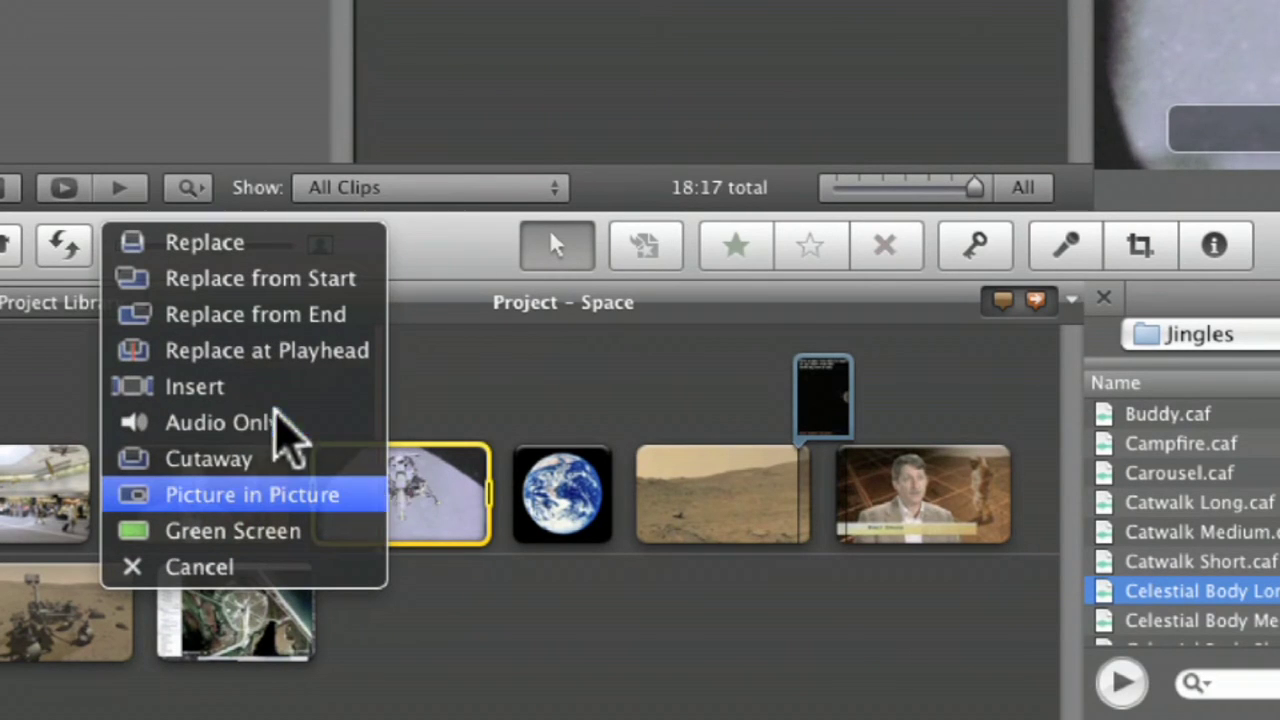
pyautogui.click(268, 420)
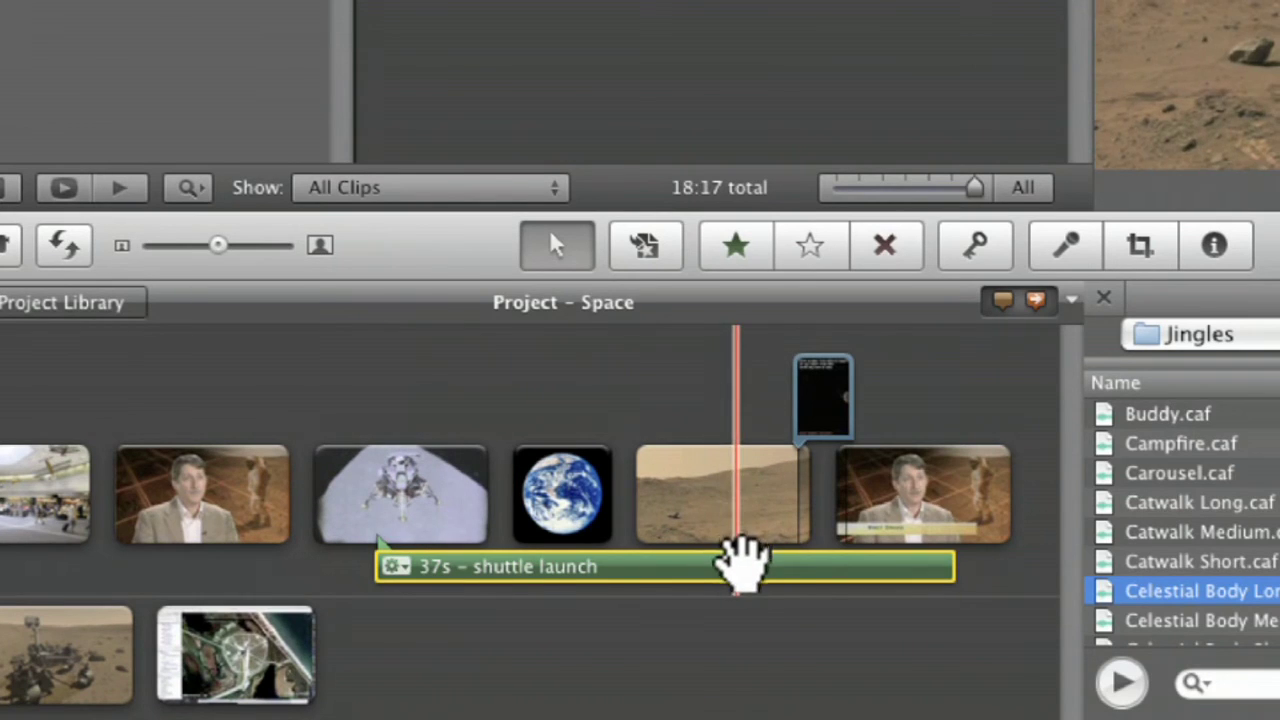
pyautogui.moveTo(571, 551); pyautogui.dragTo(490, 563)
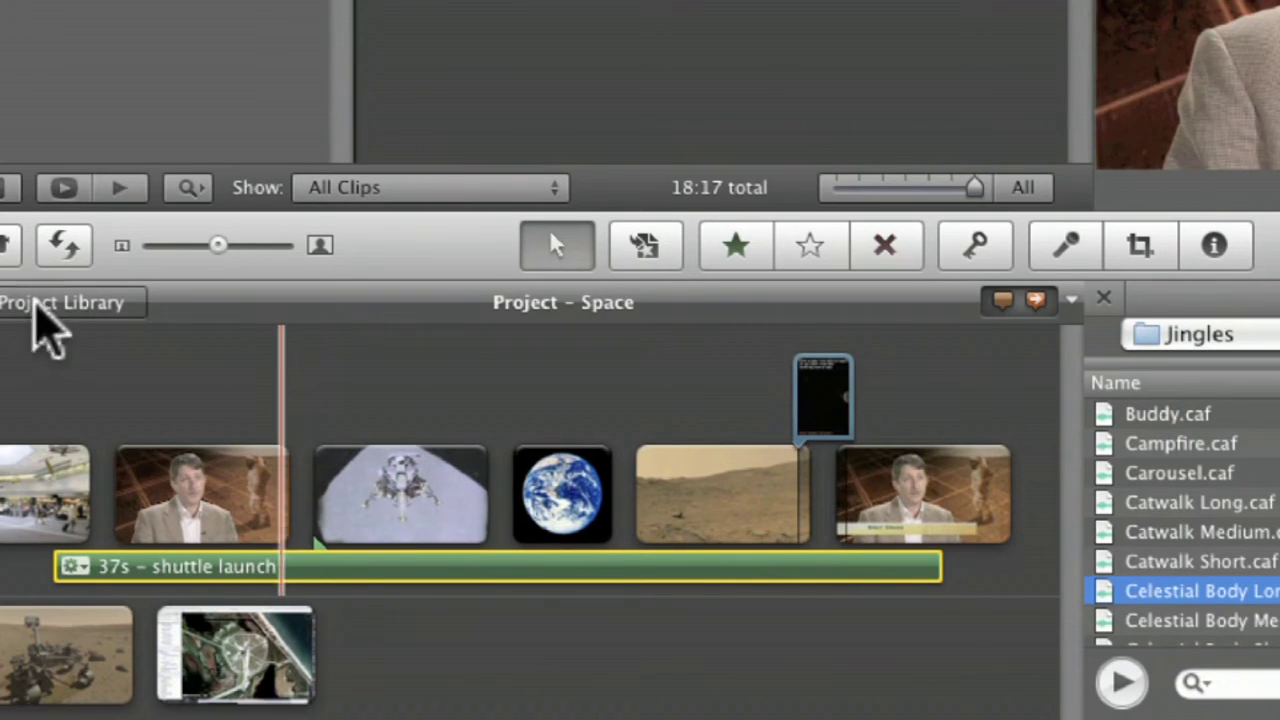
pyautogui.click(5, 405)
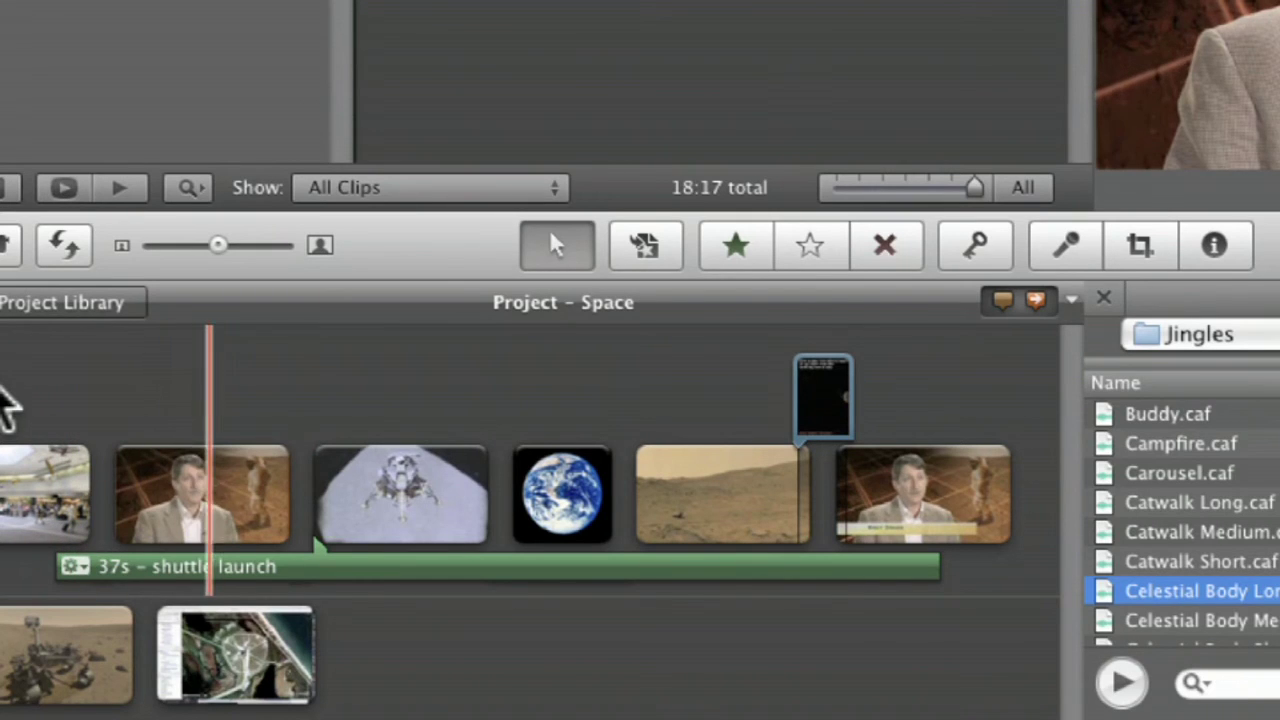
# Step: Play the project and trim the shuttle launch audio's end from 37 to 35 seconds
pyautogui.press('space')
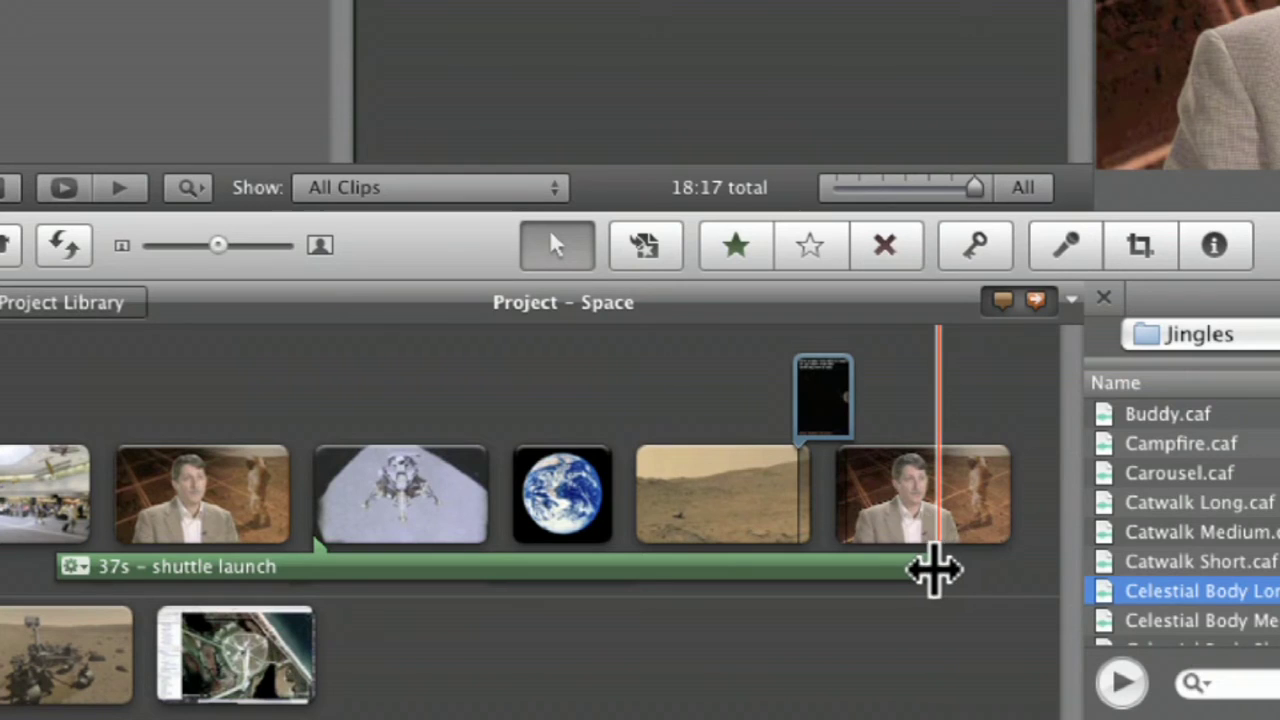
pyautogui.moveTo(935, 570); pyautogui.dragTo(196, 566)
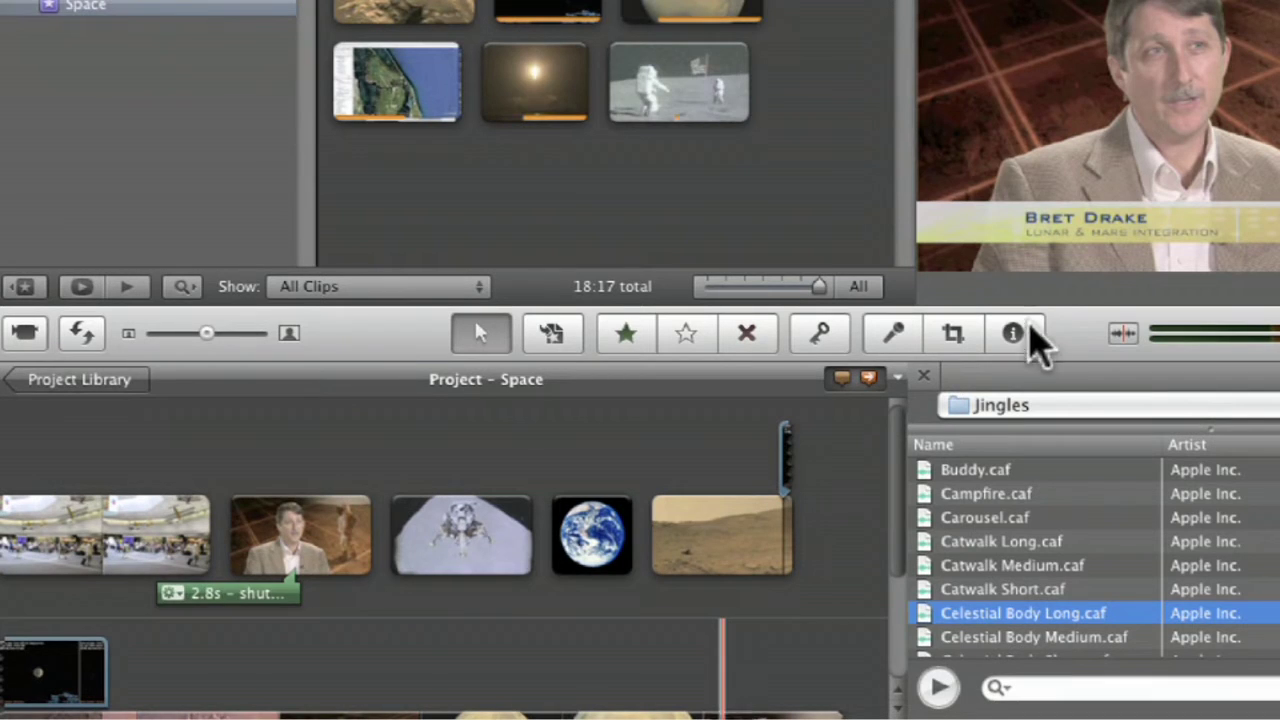
pyautogui.click(1030, 330)
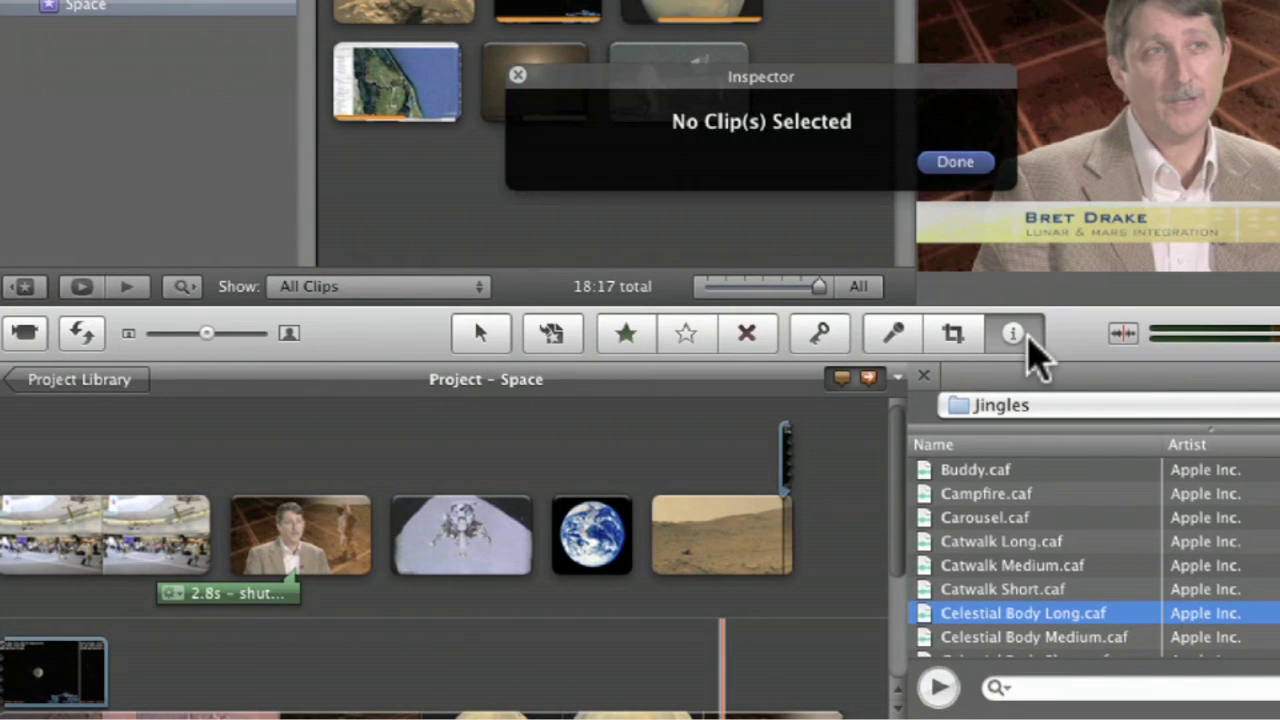
# Step: Inspect the lunar module clip's Video, Audio and Clip settings, showing its 0.5s duration from 12:36.2
pyautogui.click(518, 77)
pyautogui.click(596, 530)
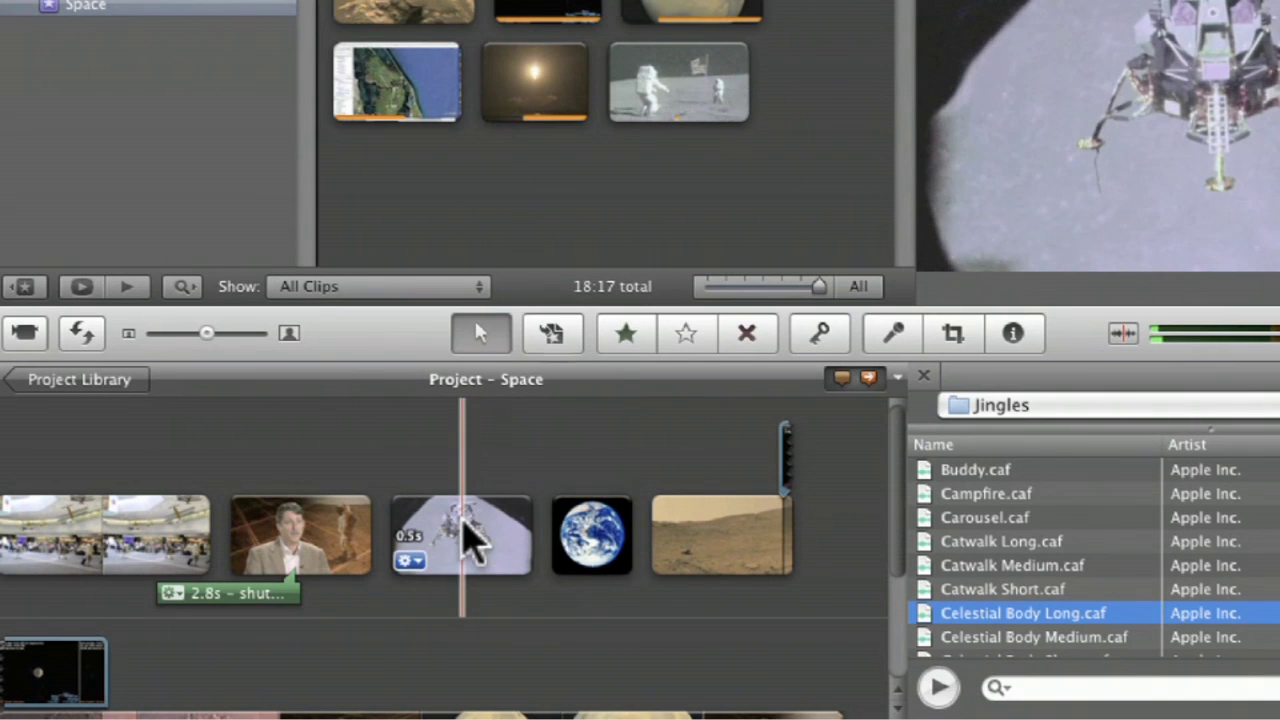
pyautogui.click(1013, 333)
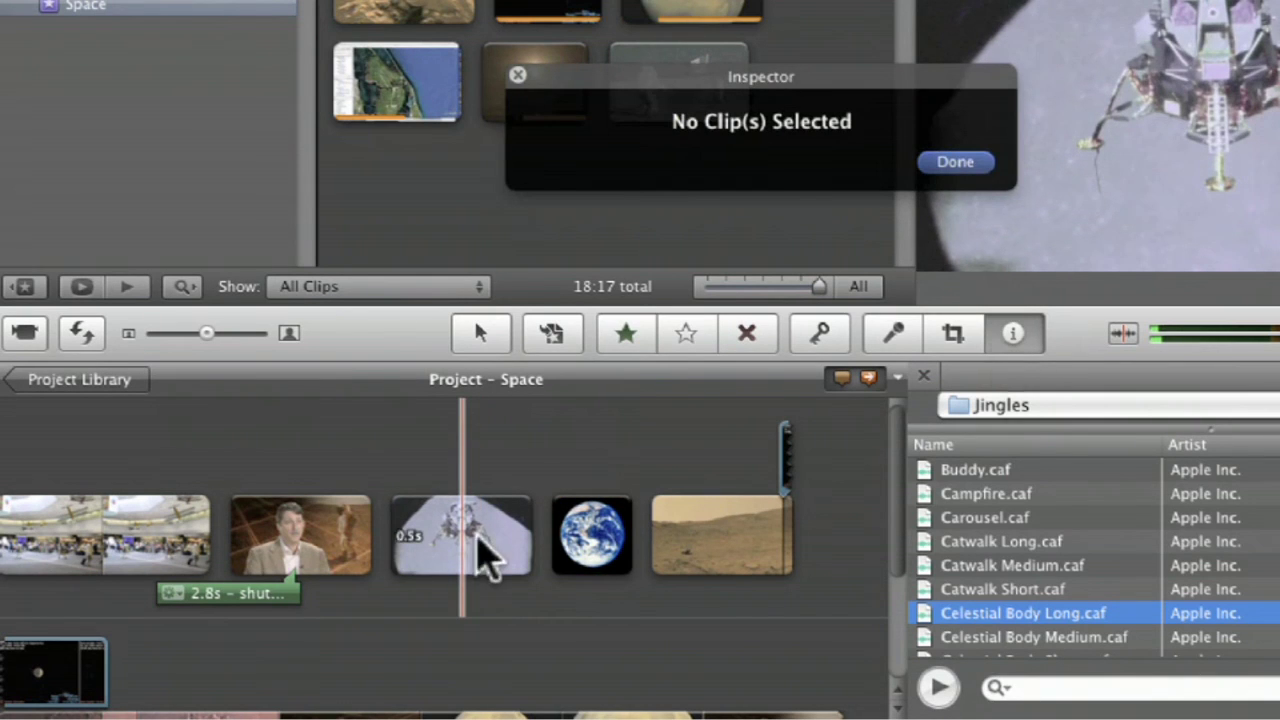
pyautogui.click(486, 557)
pyautogui.click(812, 118)
pyautogui.click(874, 114)
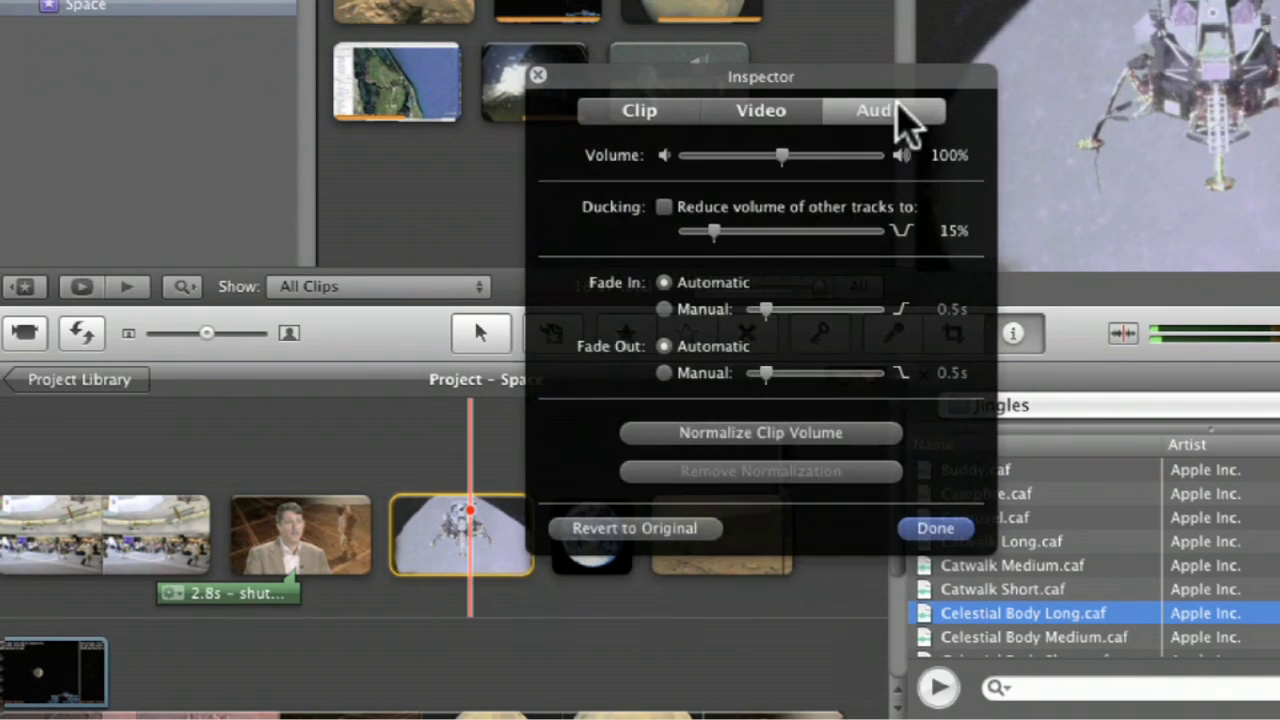
pyautogui.click(645, 114)
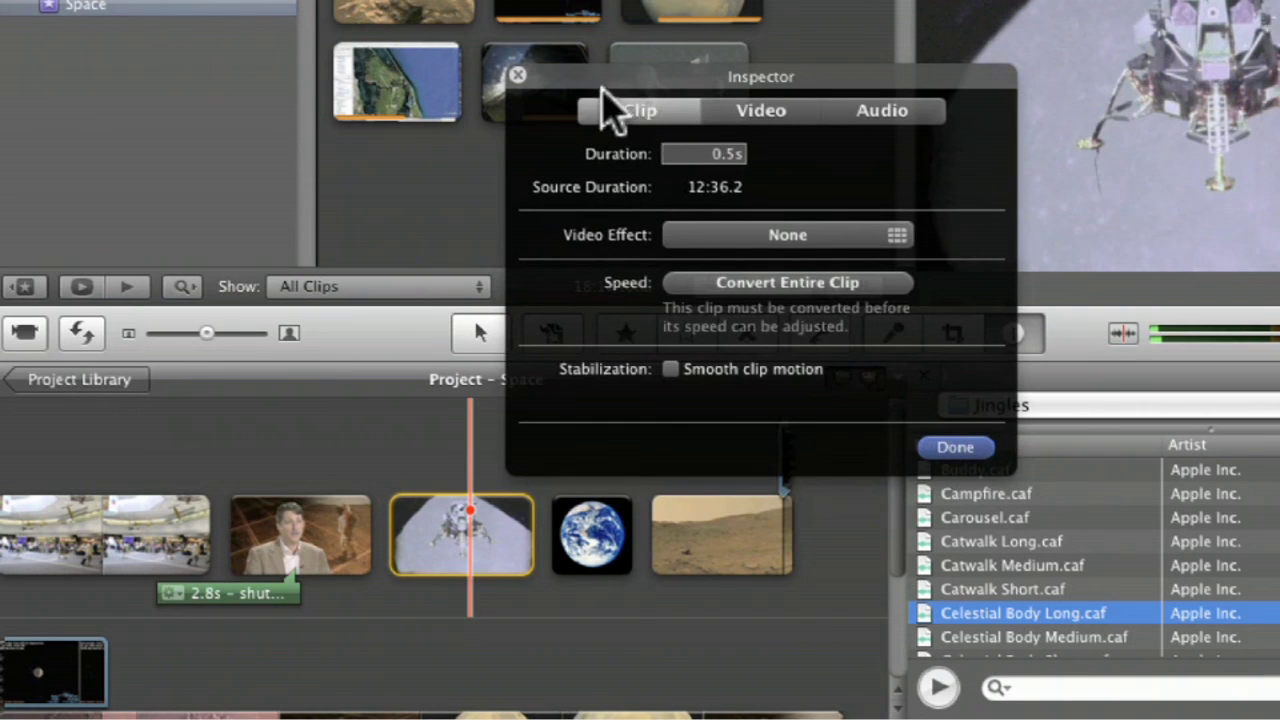